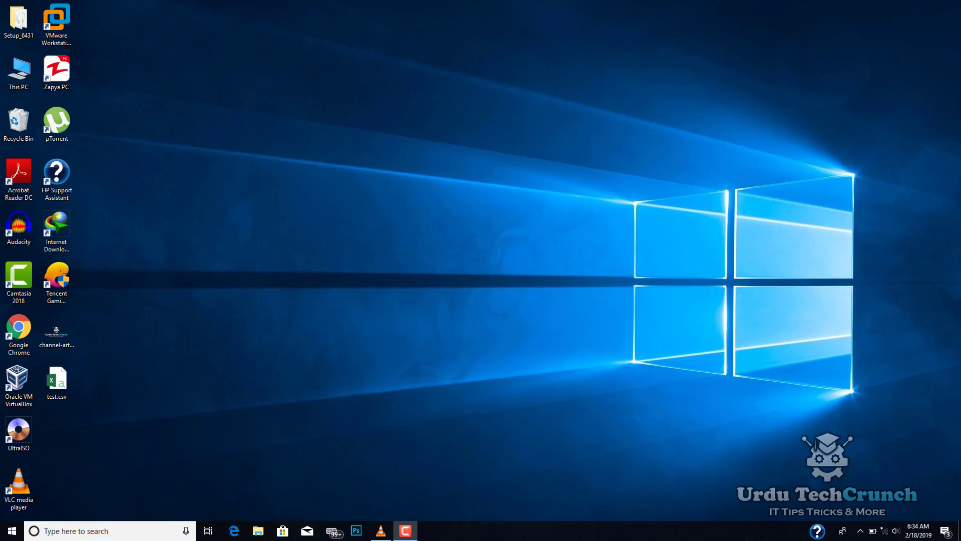
# - Open Task Manager's list of startup programs and disable Zapya Adaptor for QR code
pyautogui.rightClick(524, 530)
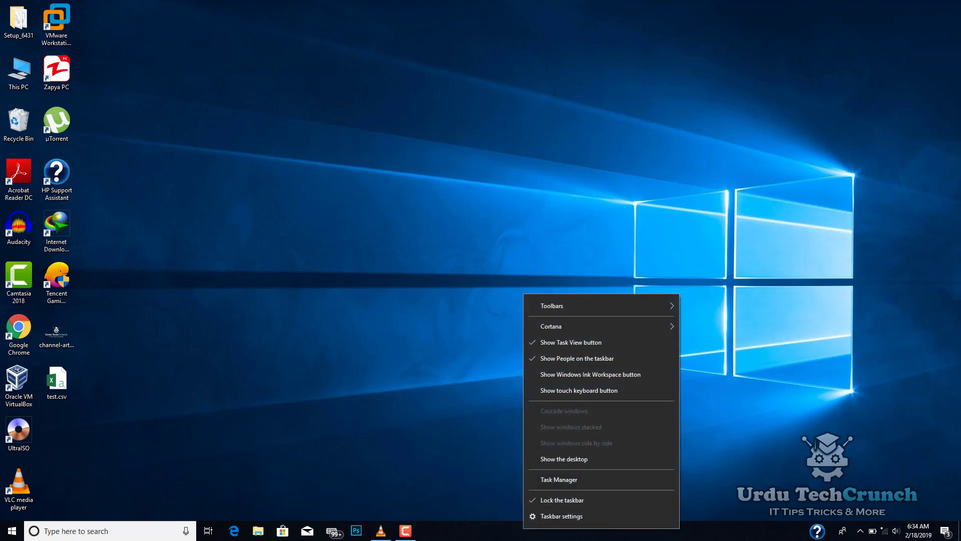
pyautogui.click(559, 479)
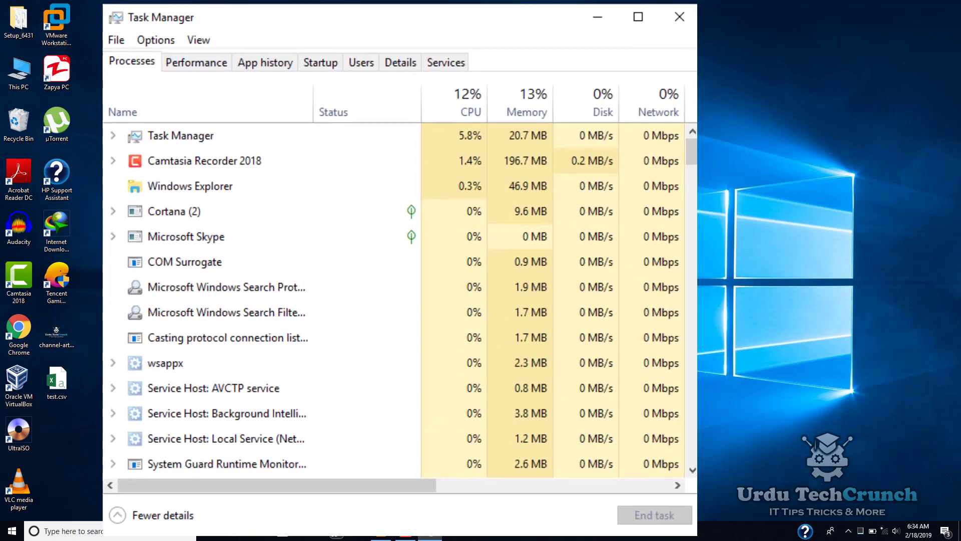
pyautogui.click(324, 59)
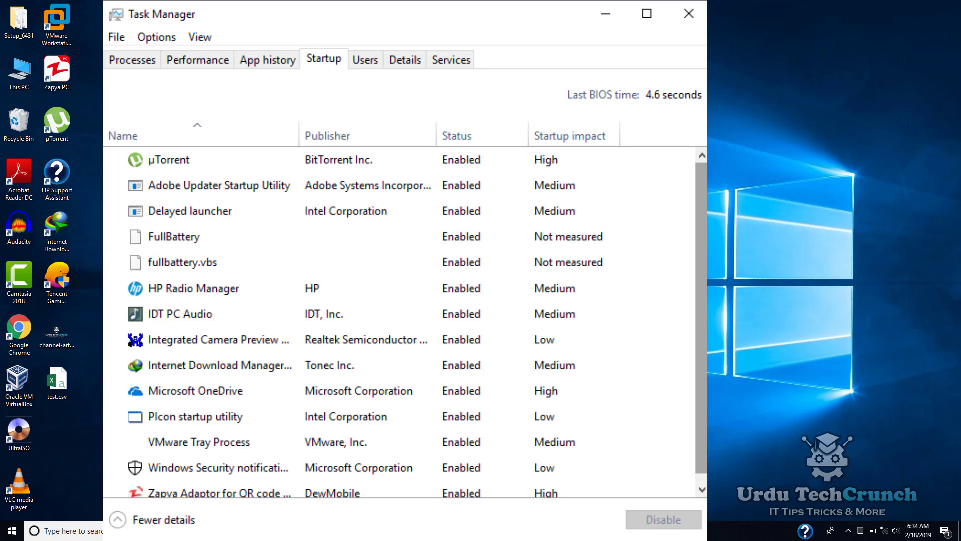
pyautogui.scroll(-1, 418, 322)
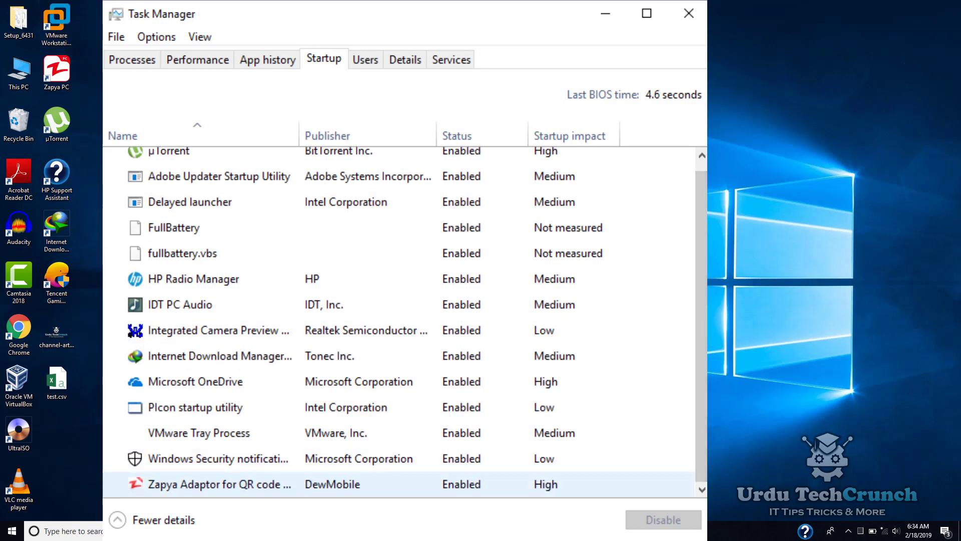
pyautogui.click(219, 484)
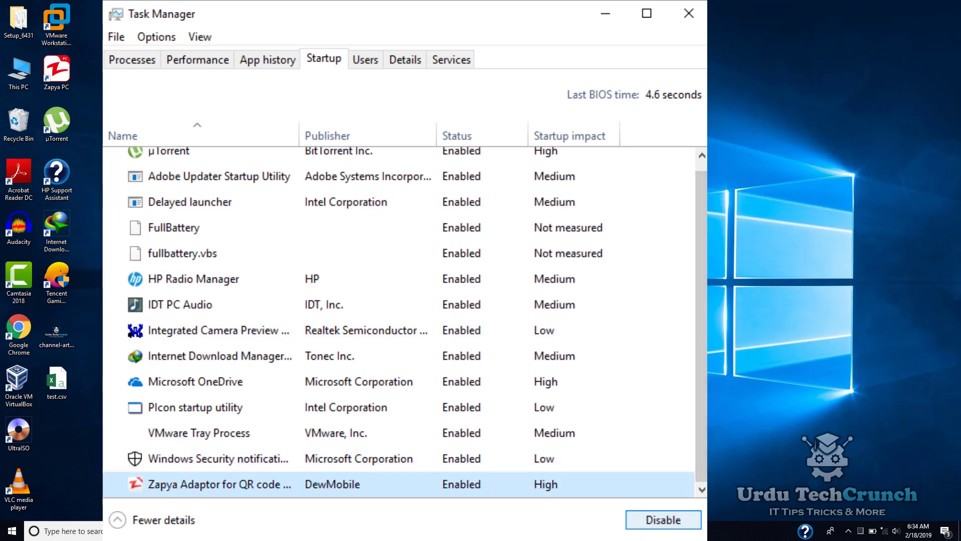
pyautogui.click(663, 520)
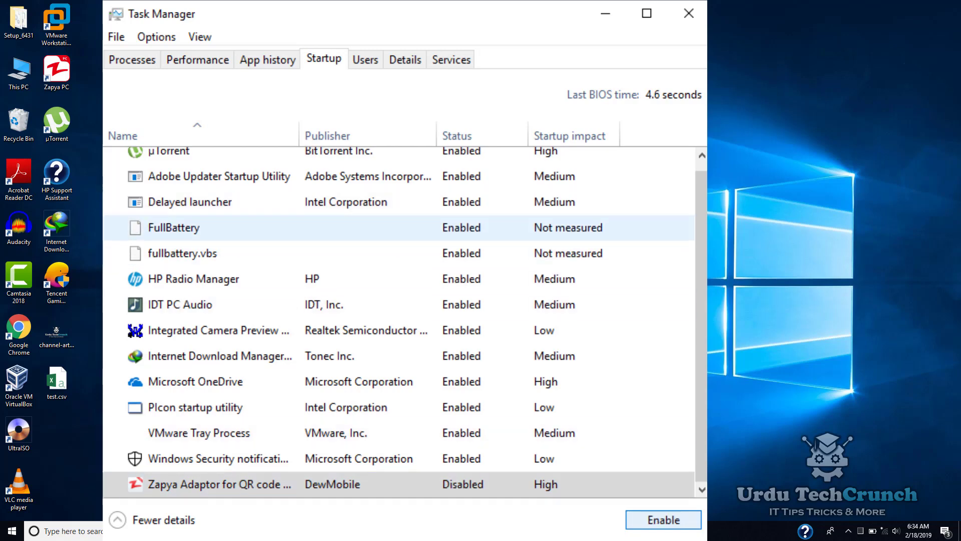
# - Disable the FullBattery and fullbattery.vbs entries in the startup programs list
pyautogui.click(174, 228)
pyautogui.click(664, 520)
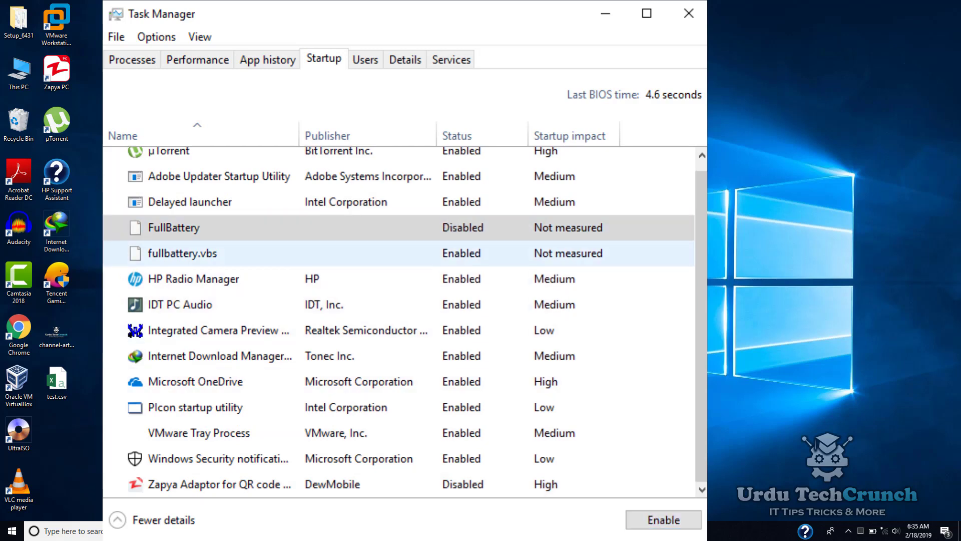
pyautogui.click(182, 253)
pyautogui.click(664, 520)
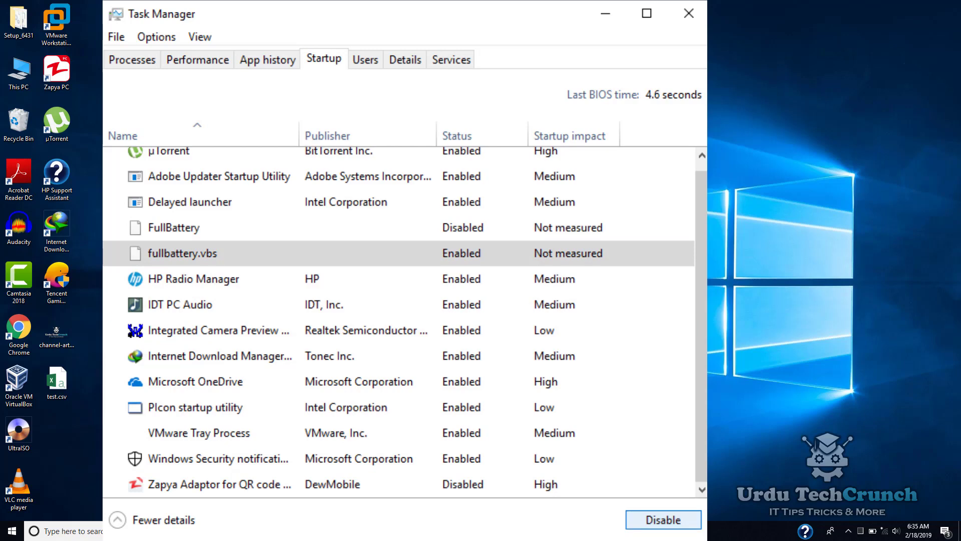
pyautogui.click(664, 519)
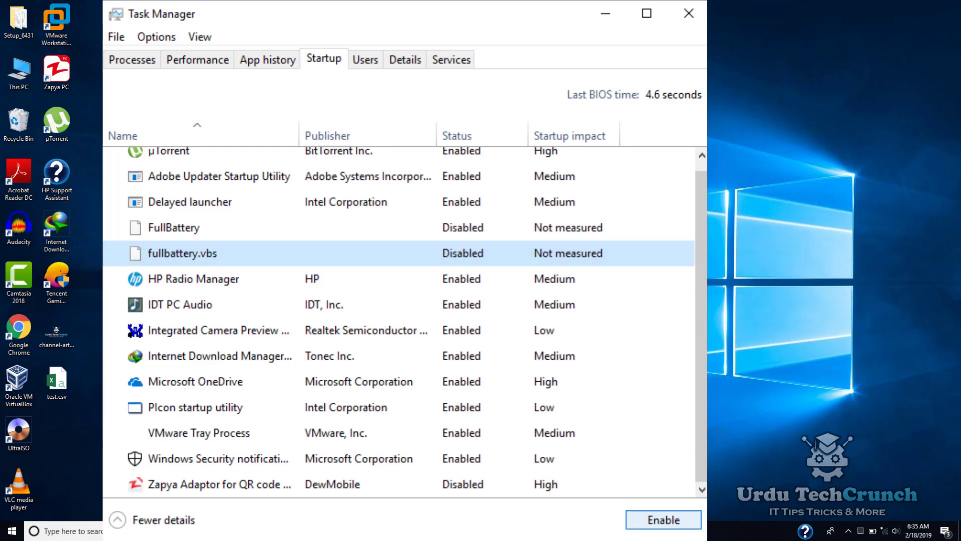
# - Close Task Manager and refresh the desktop
pyautogui.click(688, 14)
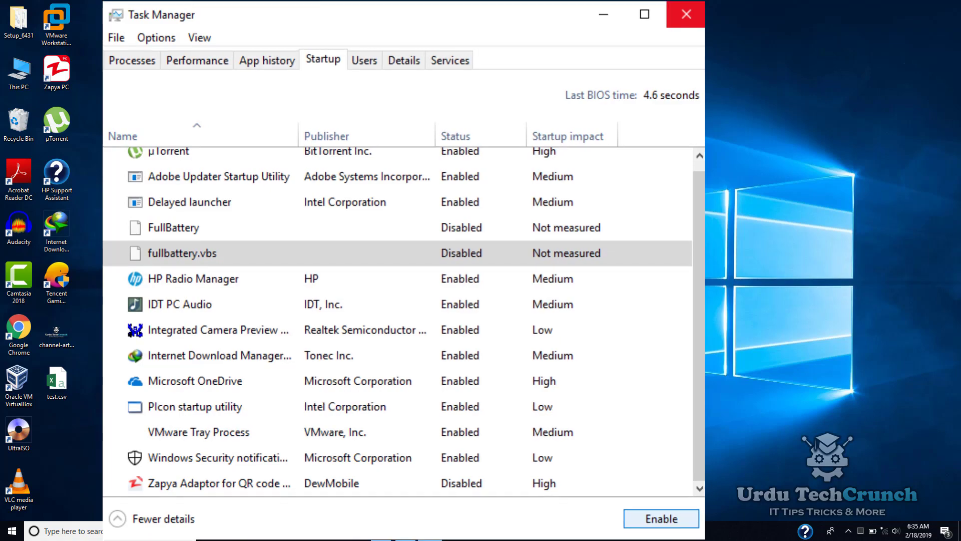
pyautogui.rightClick(361, 111)
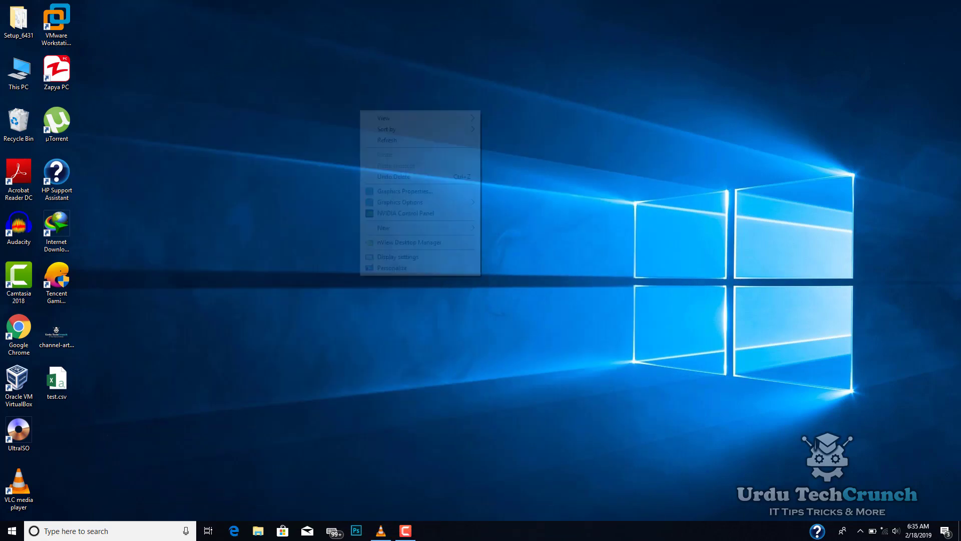
pyautogui.click(391, 140)
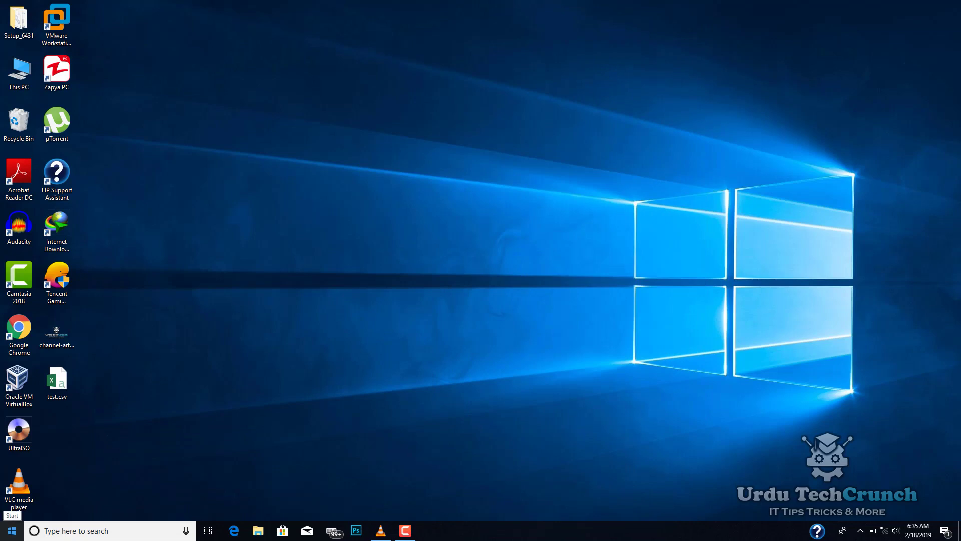
# - Find and open Defragment and Optimize Drives, optimize drive C:, and close the tool
pyautogui.click(12, 530)
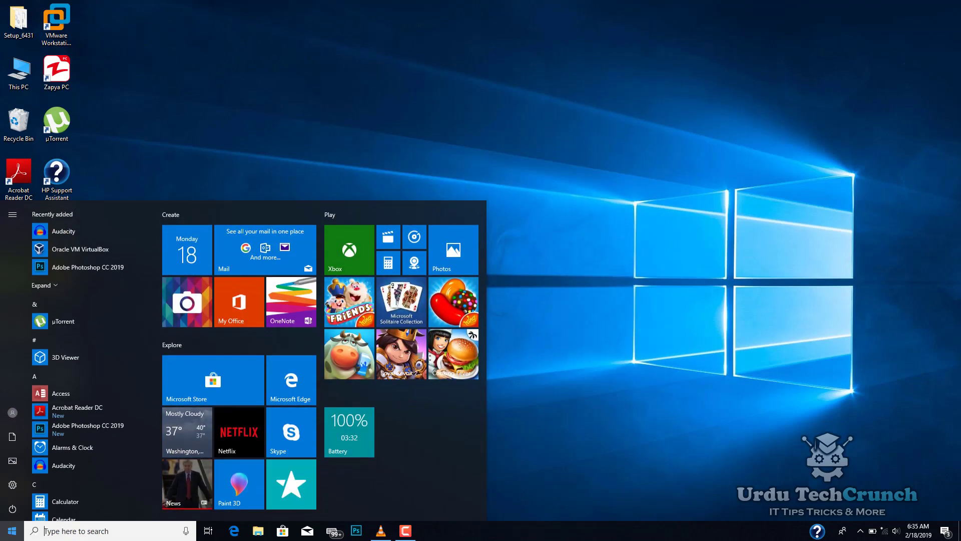
pyautogui.write('def')
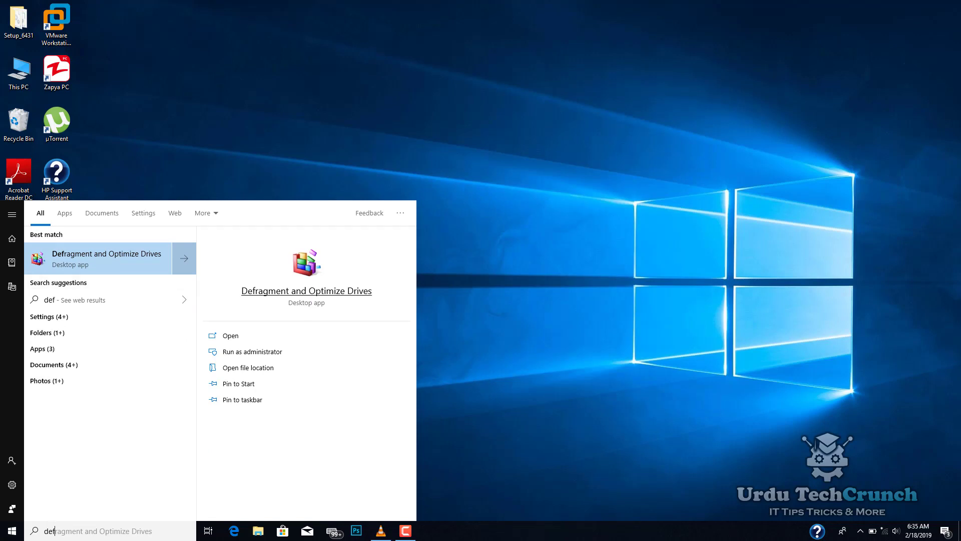
pyautogui.click(306, 291)
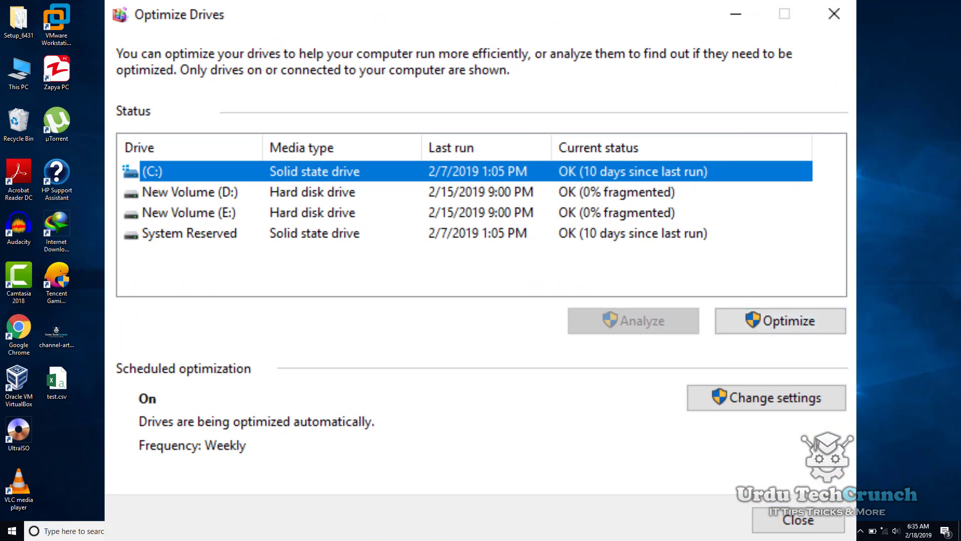
pyautogui.click(781, 321)
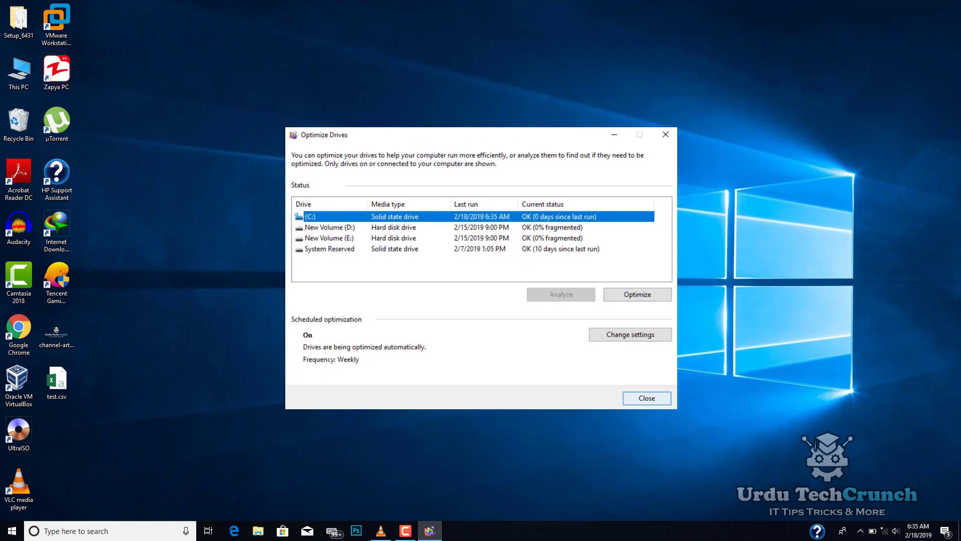
pyautogui.click(798, 519)
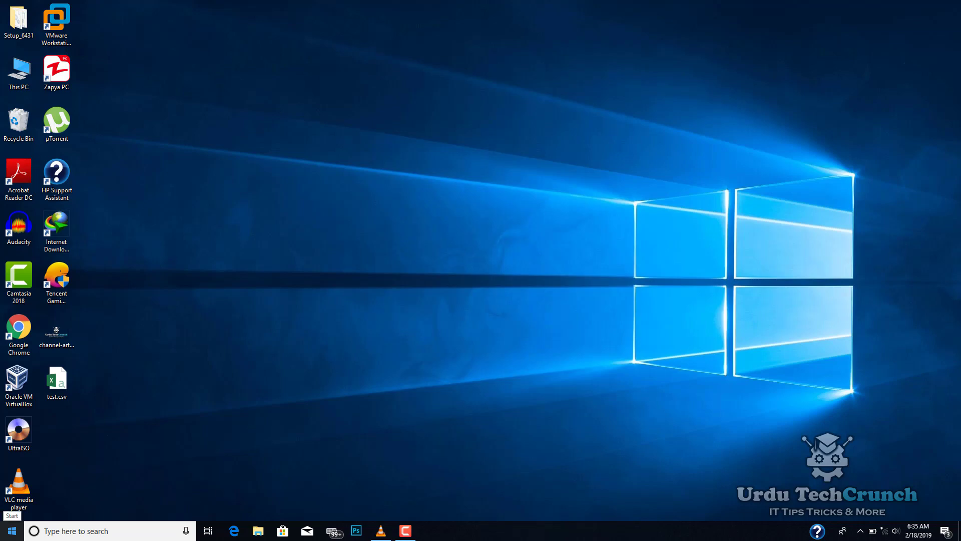
# - Find and start Disk Cleanup for drive C: and rescan the drive with system files included
pyautogui.click(12, 530)
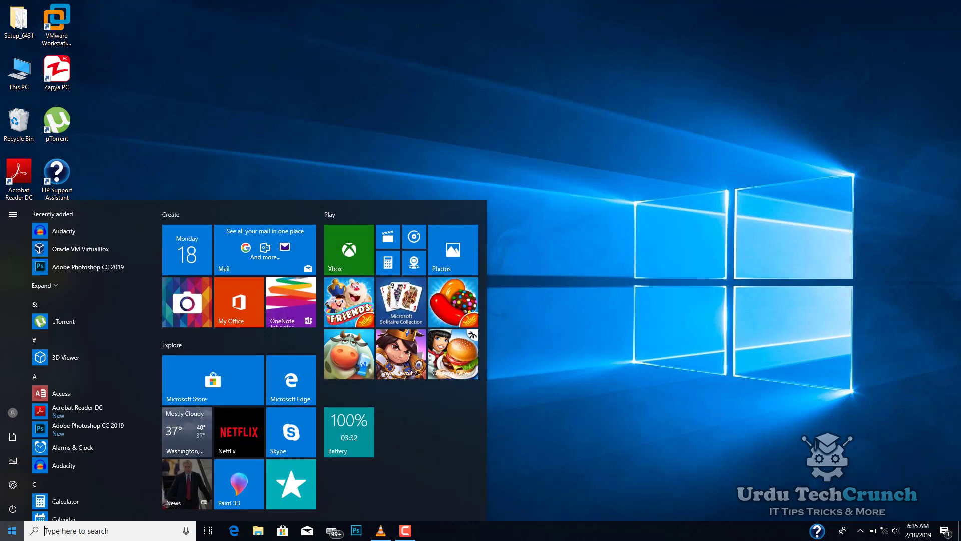
pyautogui.write('cl')
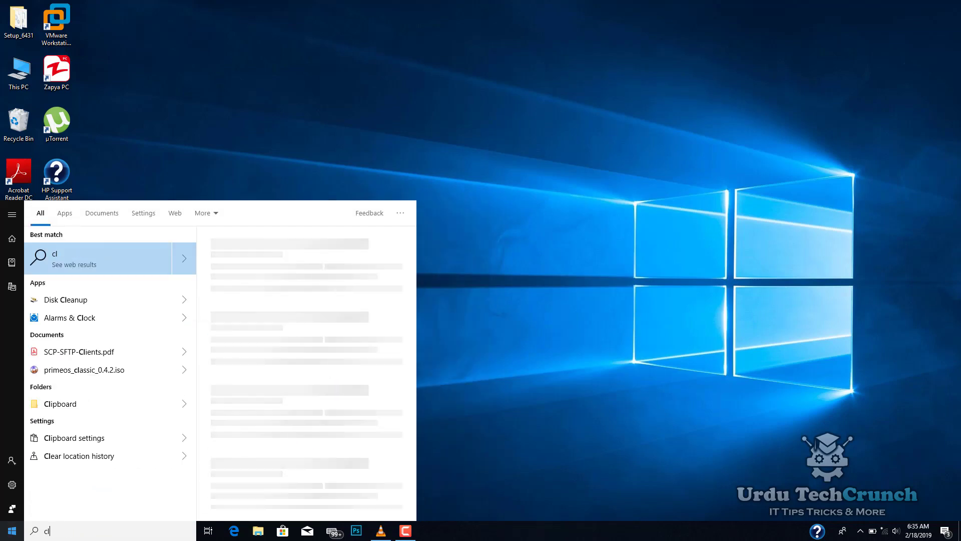
pyautogui.write('e')
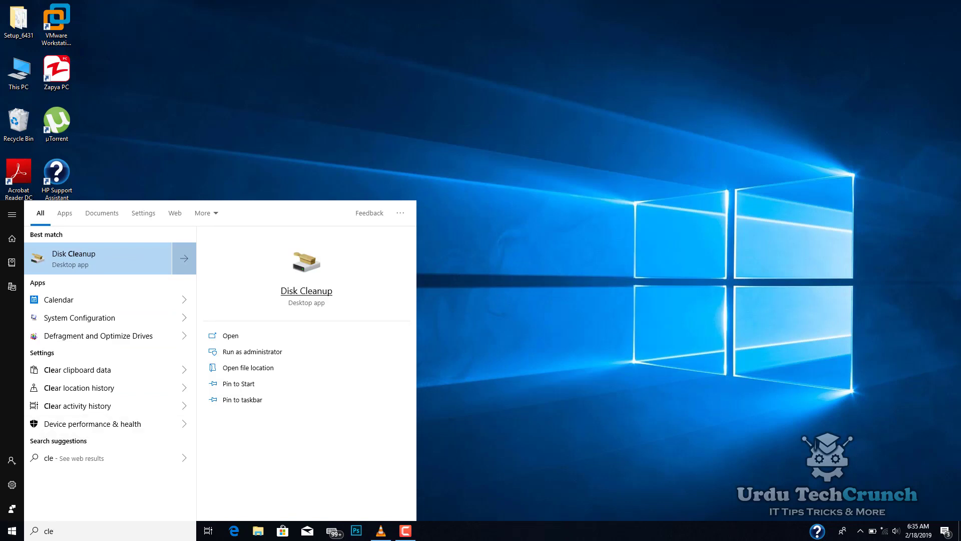
pyautogui.press('Return')
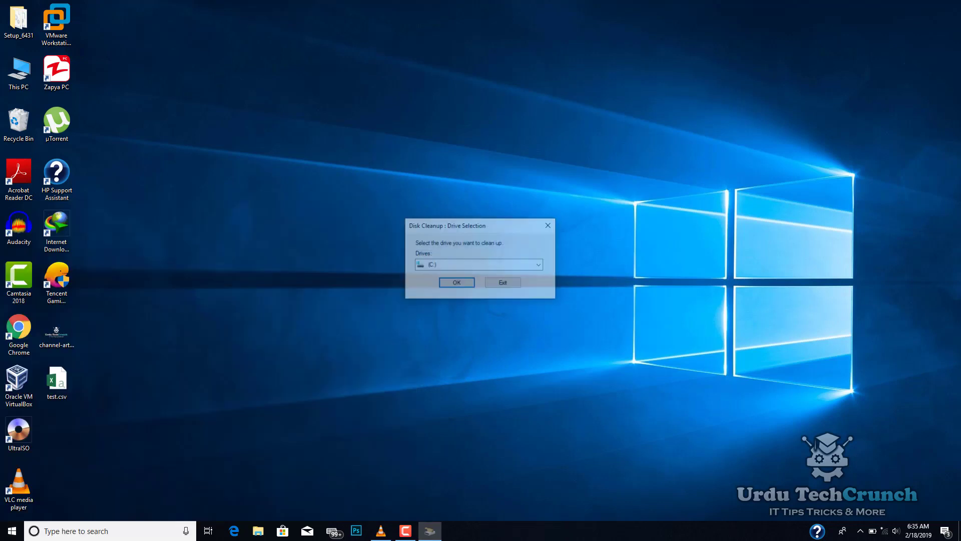
pyautogui.press('Return')
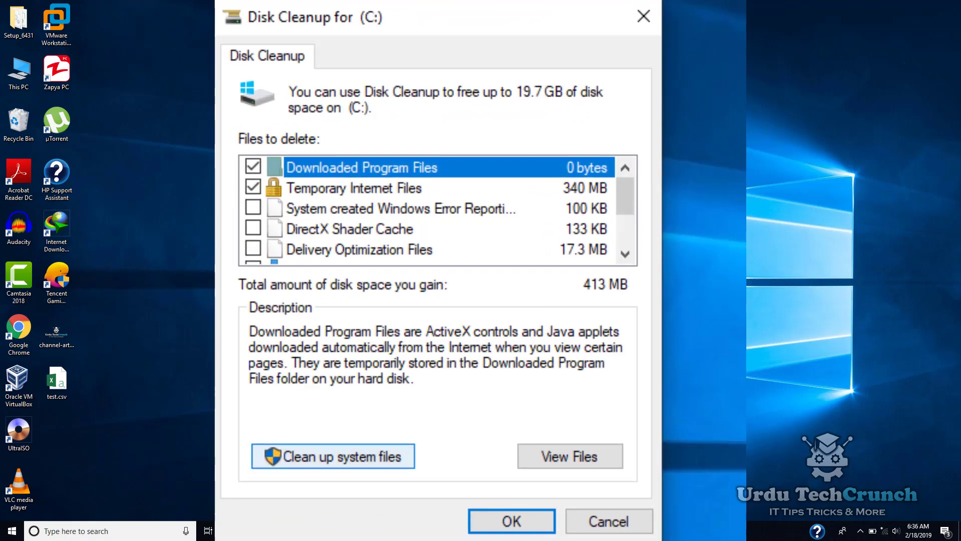
pyautogui.click(332, 456)
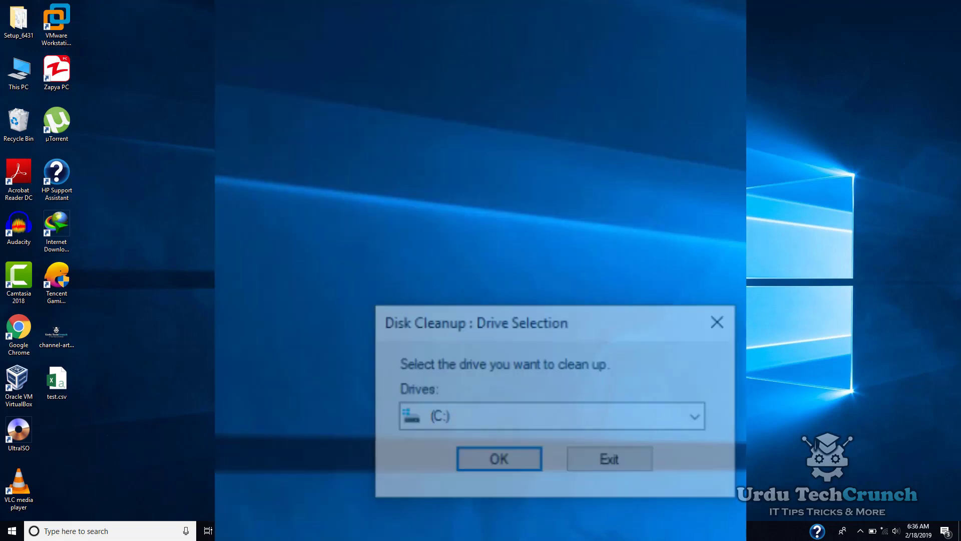
pyautogui.press('Return')
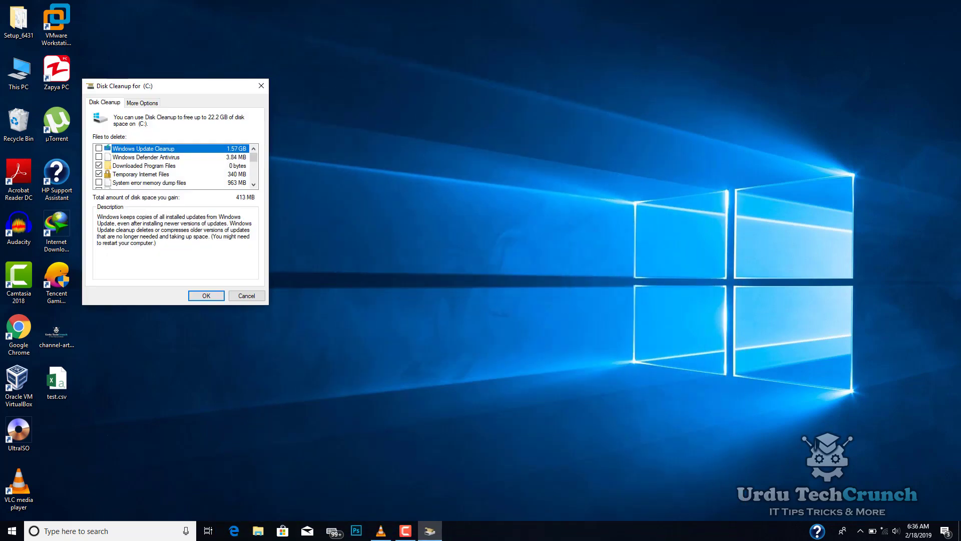
# - Review the list of files to delete on drive C: and permanently delete the preselected categories
pyautogui.moveTo(172, 88); pyautogui.dragTo(354, 140)
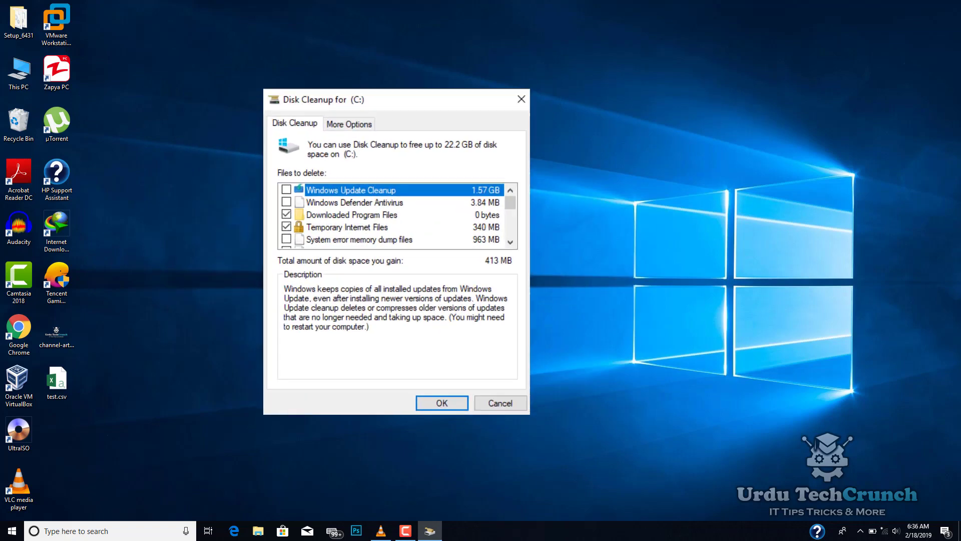
pyautogui.scroll(-1, 358, 218)
pyautogui.scroll(-2, 481, 210)
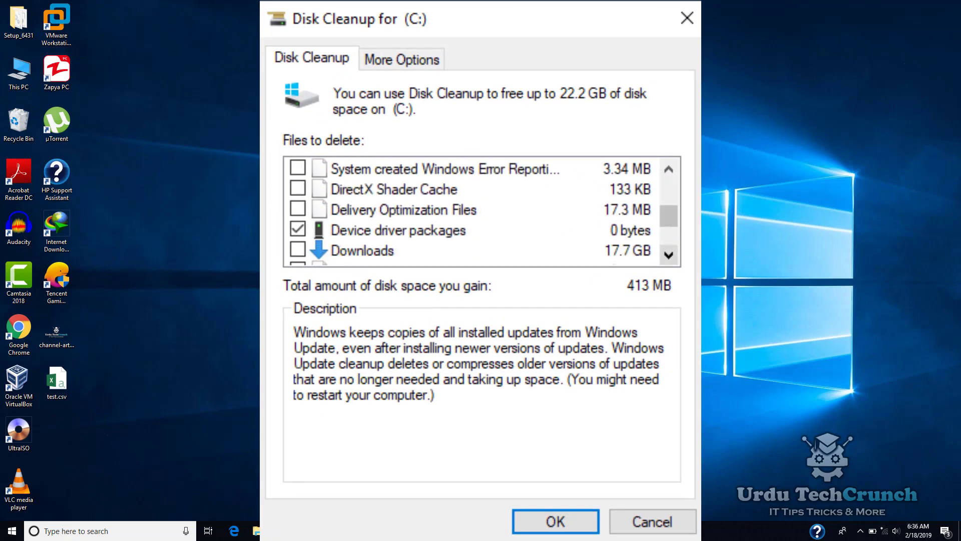
pyautogui.press('Return')
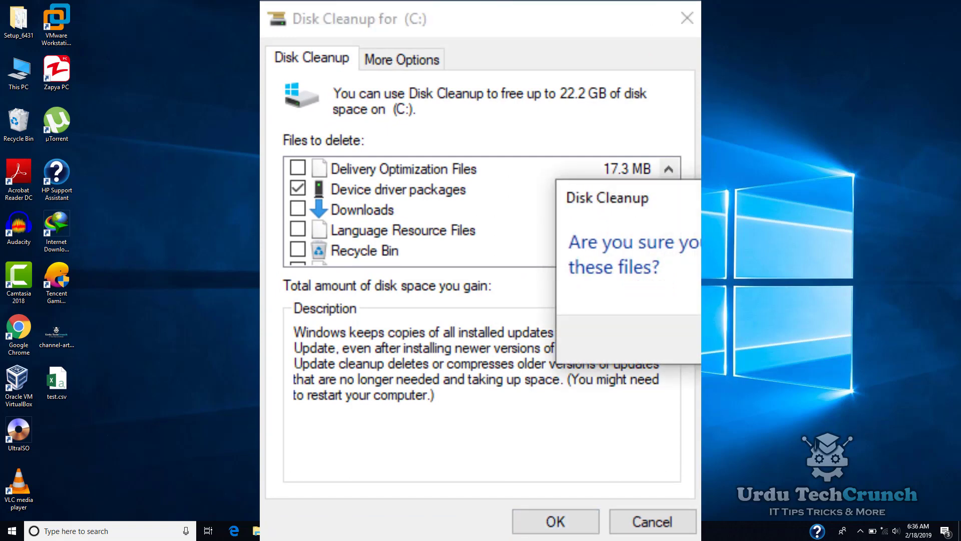
pyautogui.moveTo(723, 200); pyautogui.dragTo(437, 193)
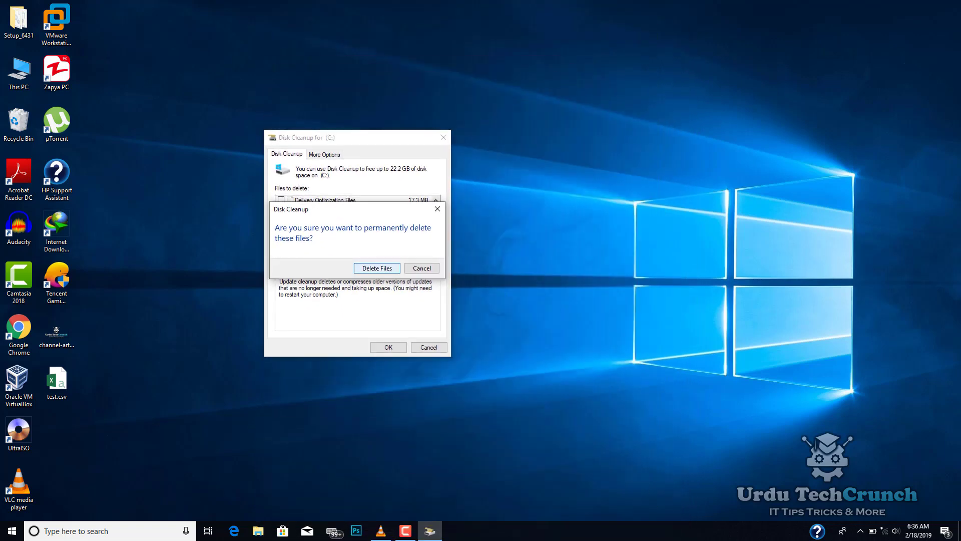
pyautogui.click(410, 282)
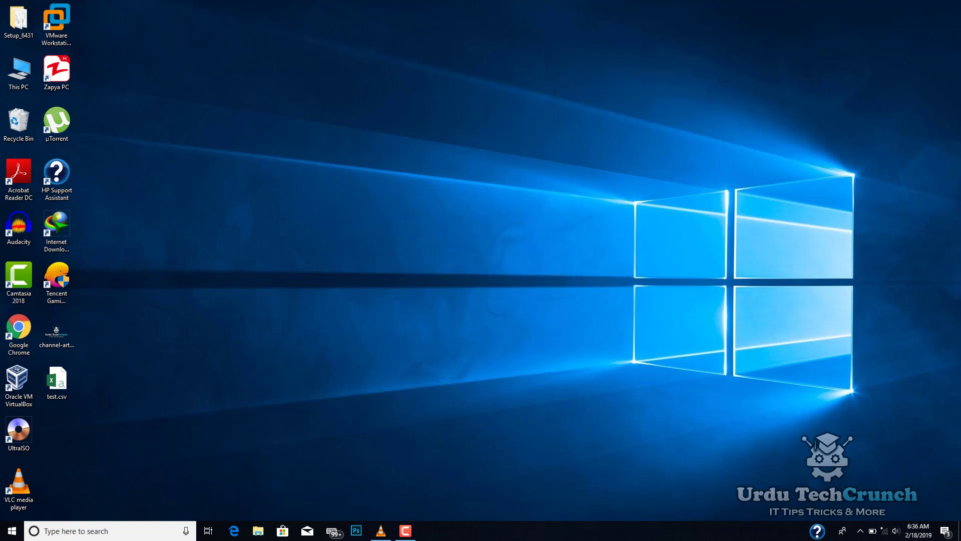
pyautogui.press('super')
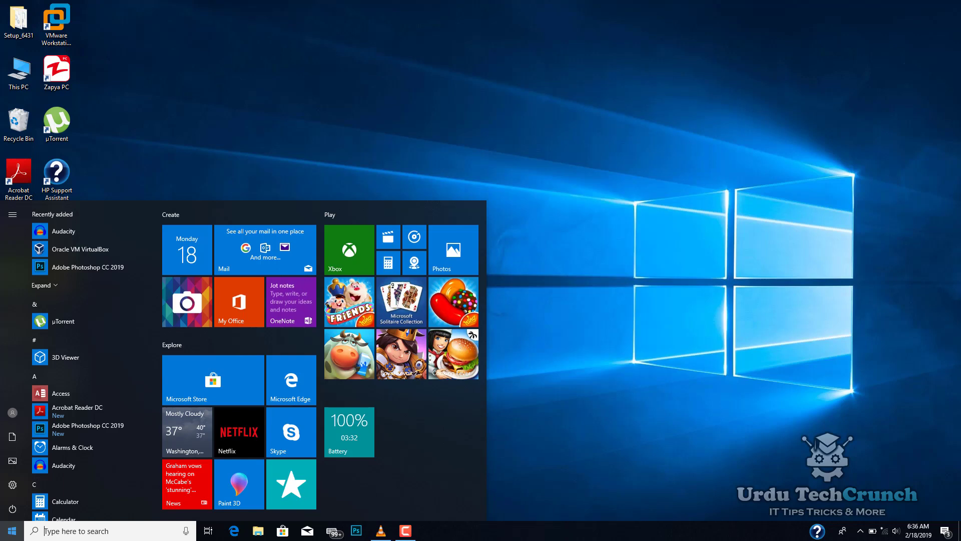
pyautogui.press('super+r')
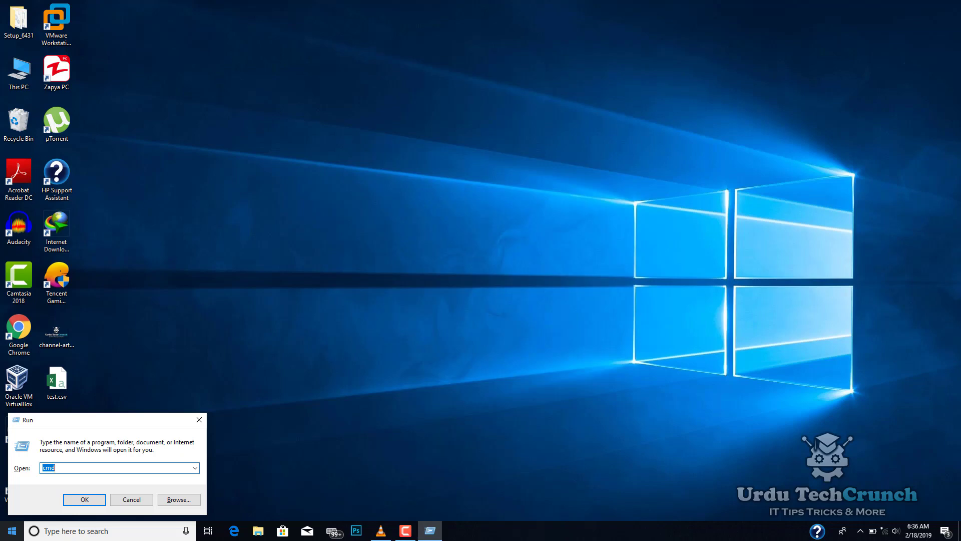
pyautogui.press('Return')
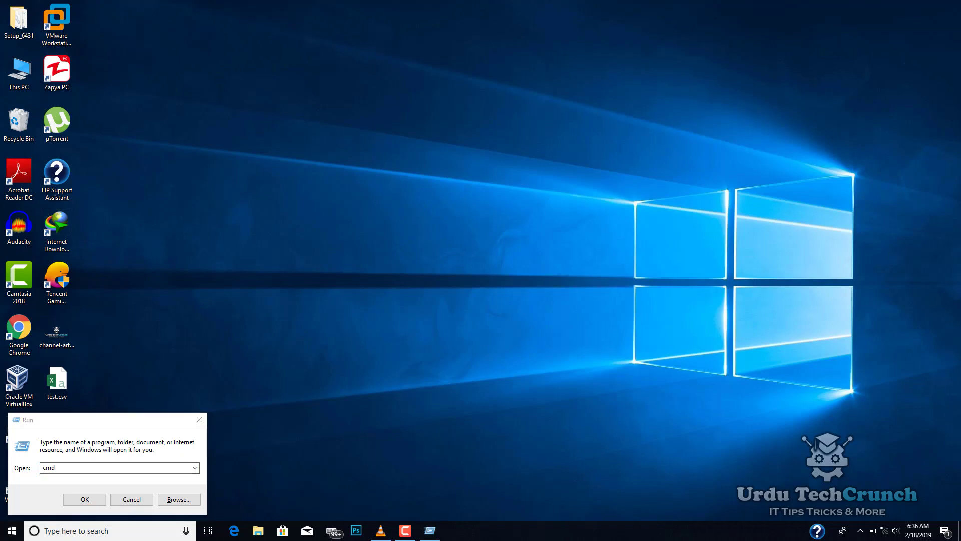
pyautogui.click(132, 499)
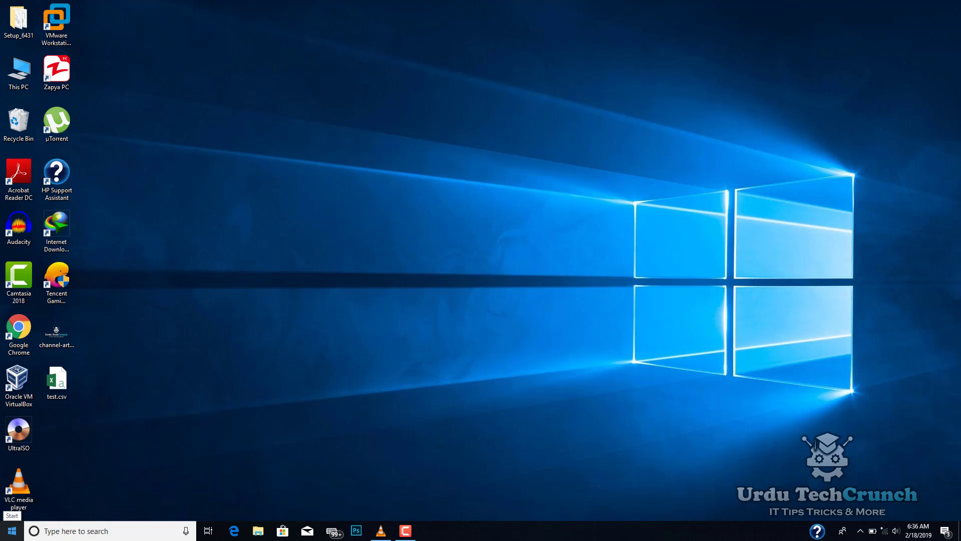
# - Open the user's temporary files folder with the Run command %temp% and maximize its window
pyautogui.rightClick(11, 529)
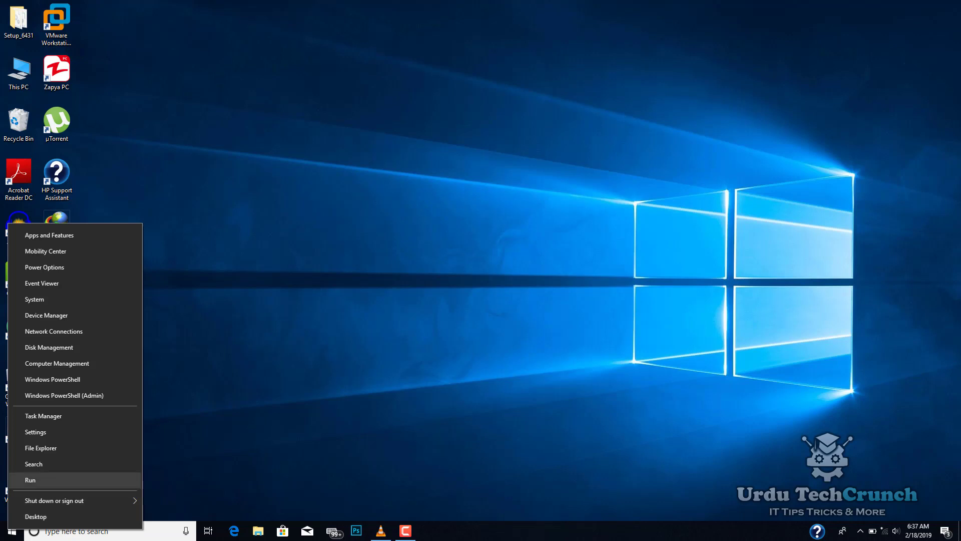
pyautogui.click(30, 480)
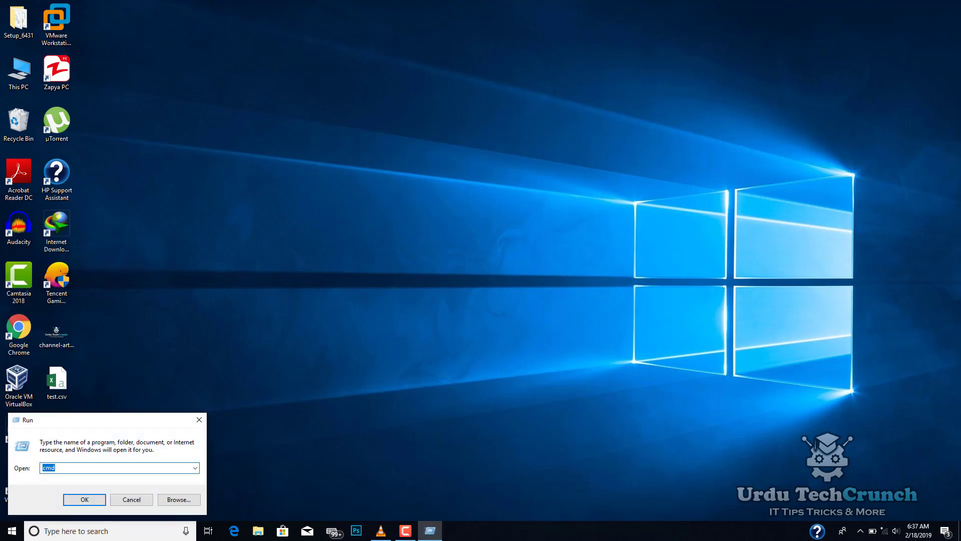
pyautogui.write('%temp%')
pyautogui.press('Return')
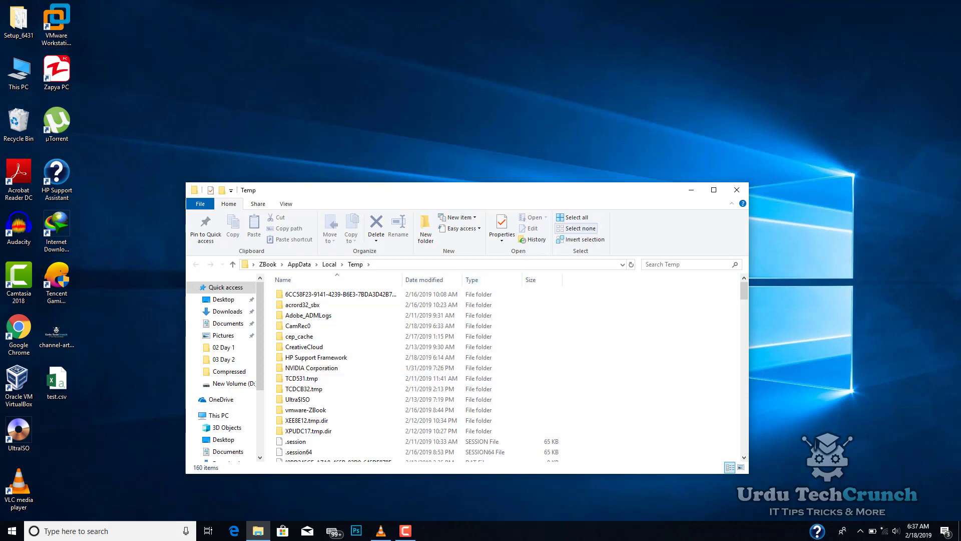
pyautogui.click(714, 189)
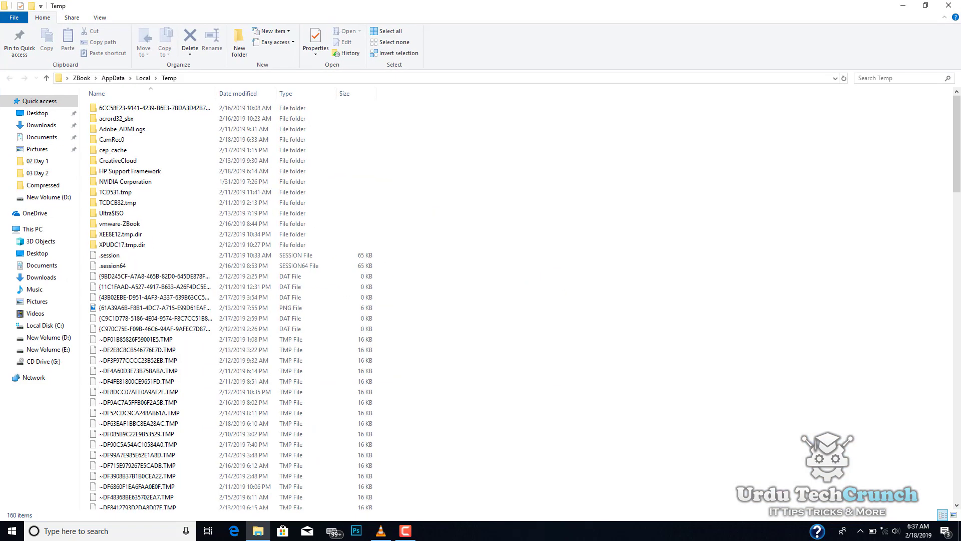
# - Permanently delete everything in the user's Temp folder, applying the file-in-use choice to all current items
pyautogui.hotkey('ctrl', 'a')
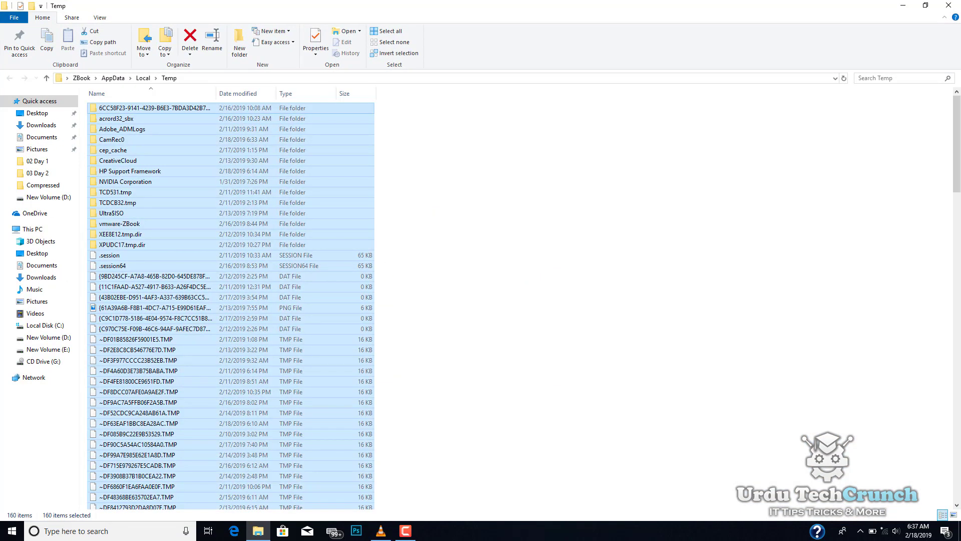
pyautogui.hotkey('shift', 'Delete')
pyautogui.press('Return')
pyautogui.press('Return')
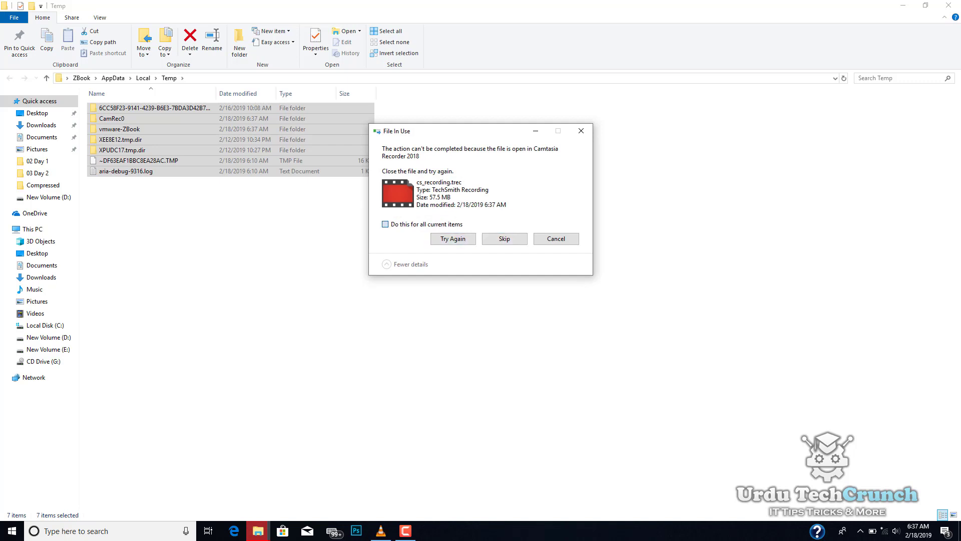
pyautogui.click(385, 223)
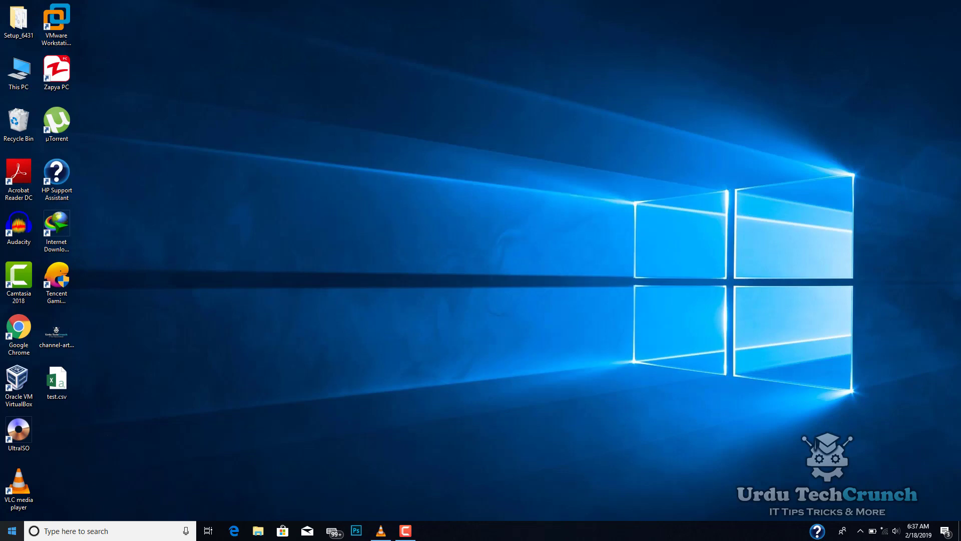
# - Open the Windows Temp folder with the Run command temp and grant permanent access to it
pyautogui.rightClick(12, 530)
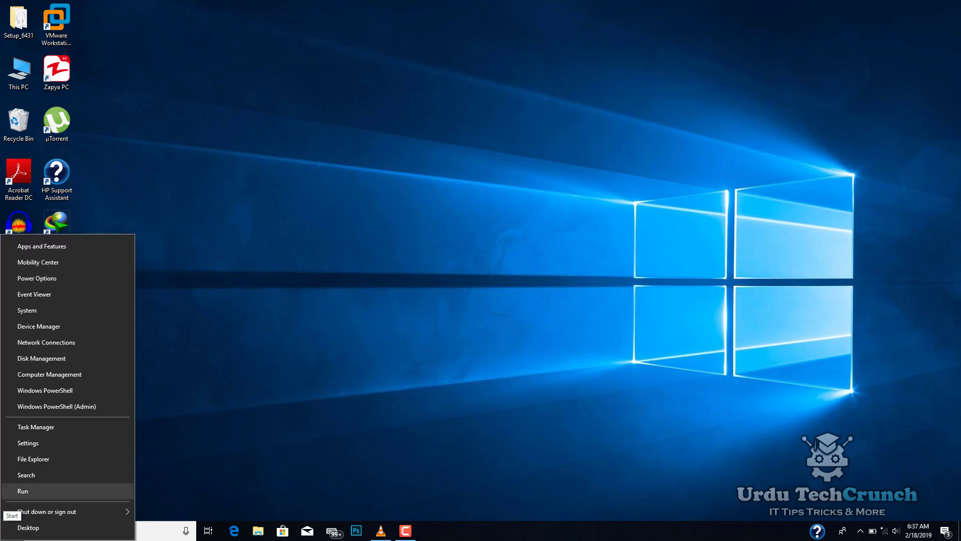
pyautogui.click(23, 491)
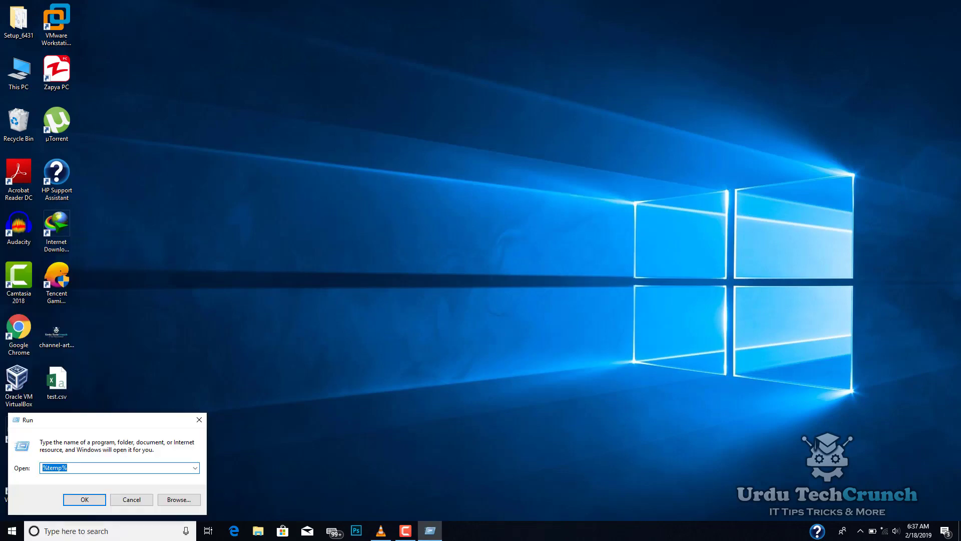
pyautogui.write('temp')
pyautogui.press('Return')
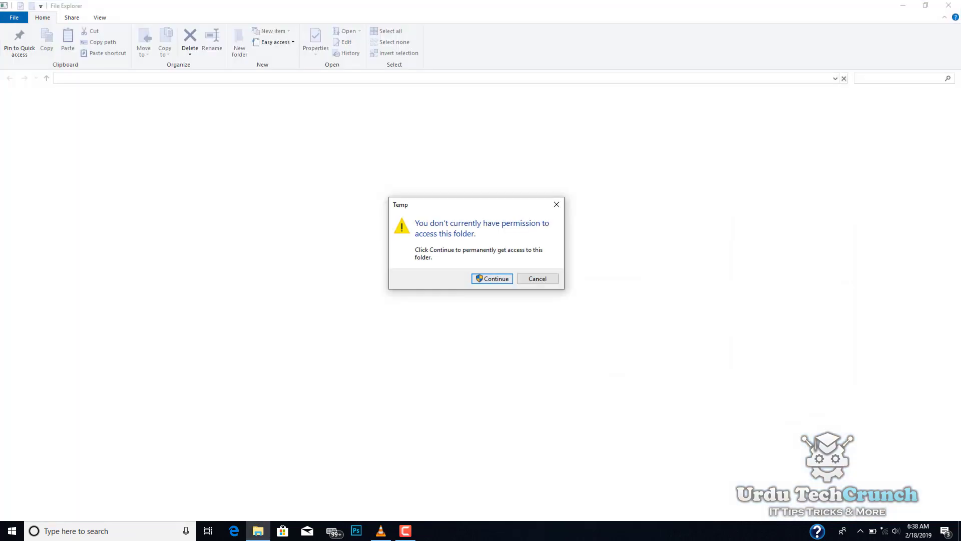
pyautogui.press('Return')
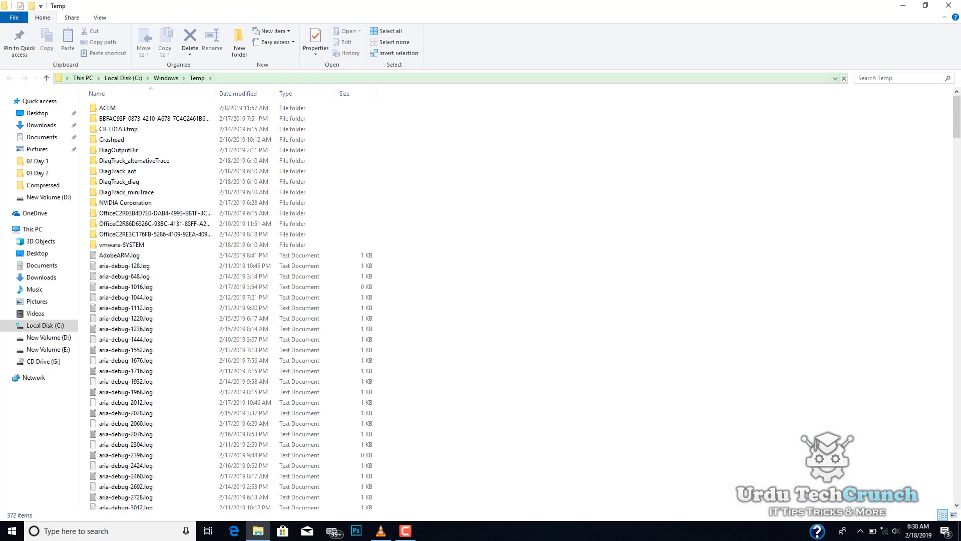
# - Permanently delete everything in the Windows Temp folder with administrator permission, skipping all files in use
pyautogui.hotkey('ctrl', 'a')
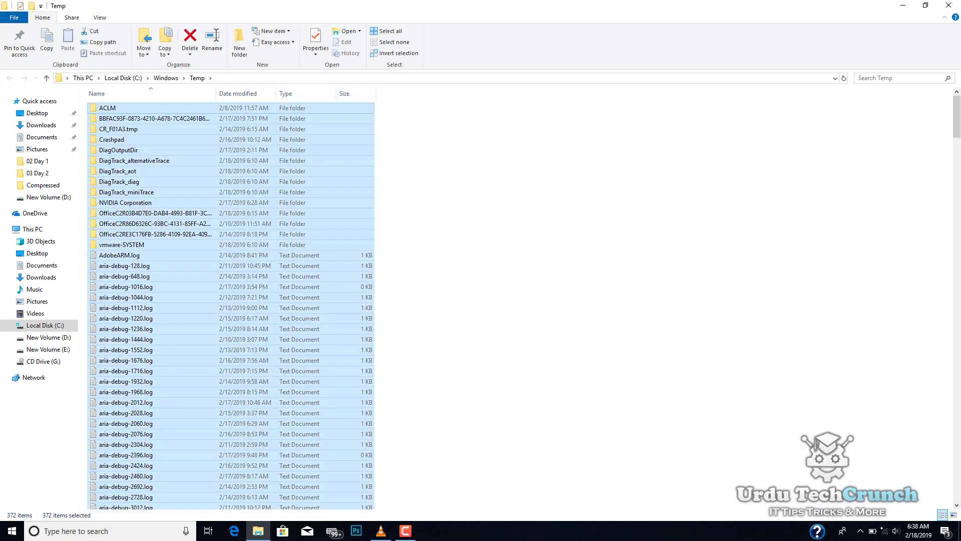
pyautogui.hotkey('shift', 'Delete')
pyautogui.press('Return')
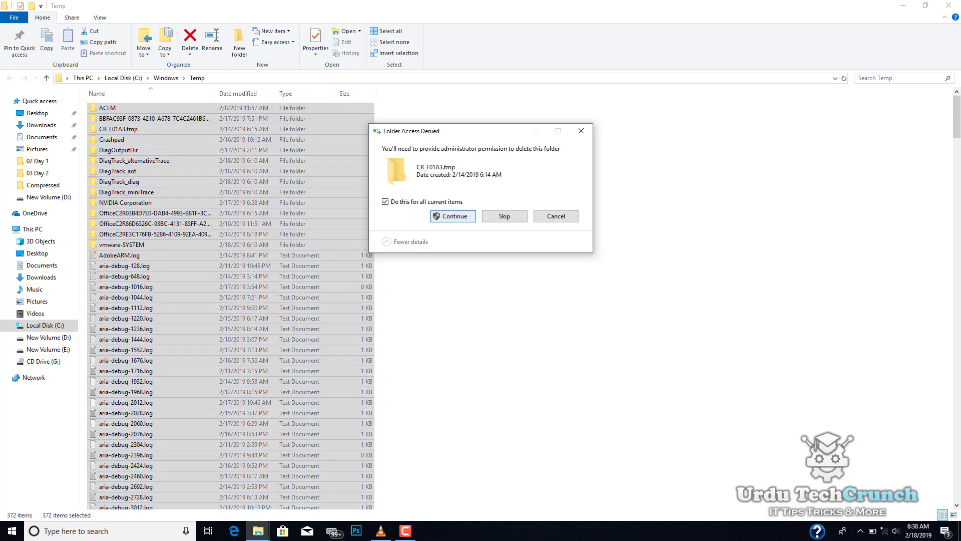
pyautogui.press('Return')
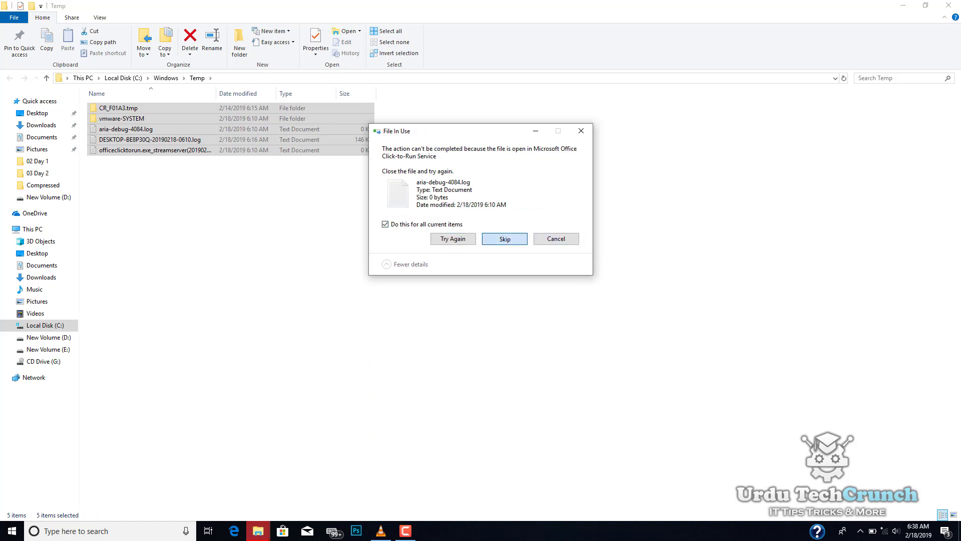
pyautogui.click(504, 239)
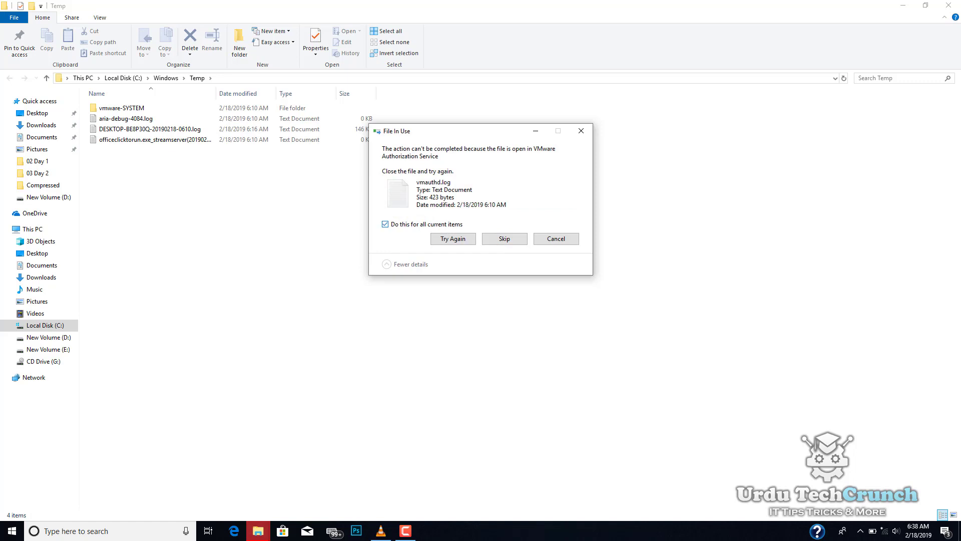
pyautogui.click(504, 239)
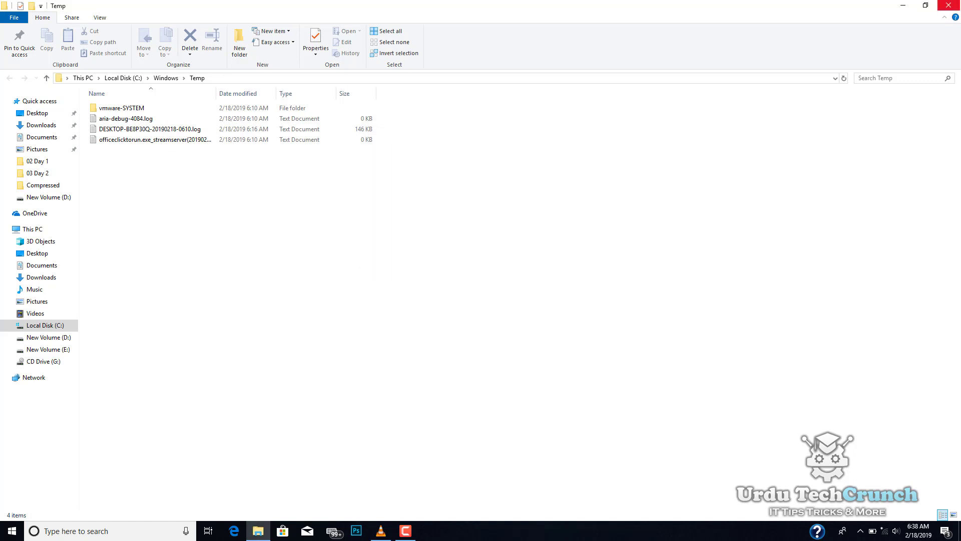
# - Close the Temp folder window and refresh the desktop
pyautogui.click(948, 6)
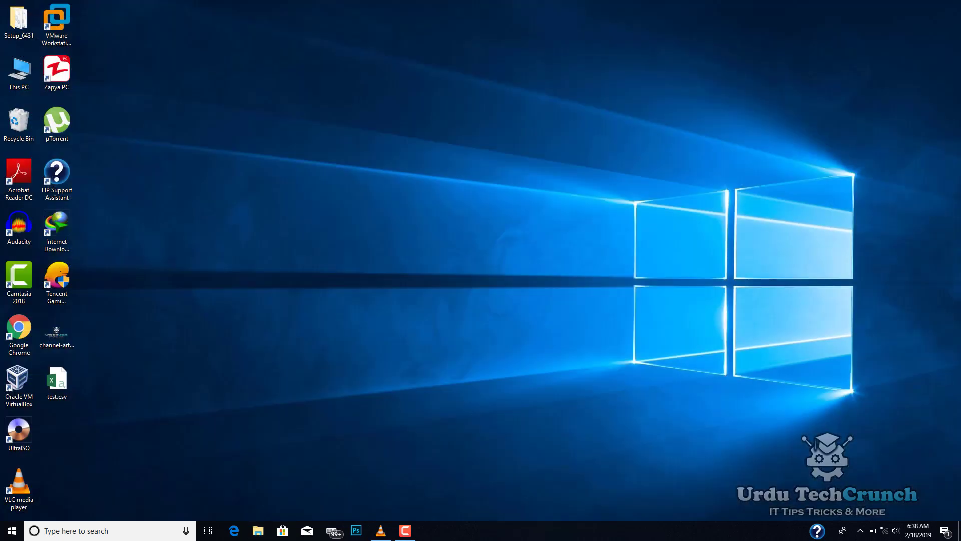
pyautogui.rightClick(619, 14)
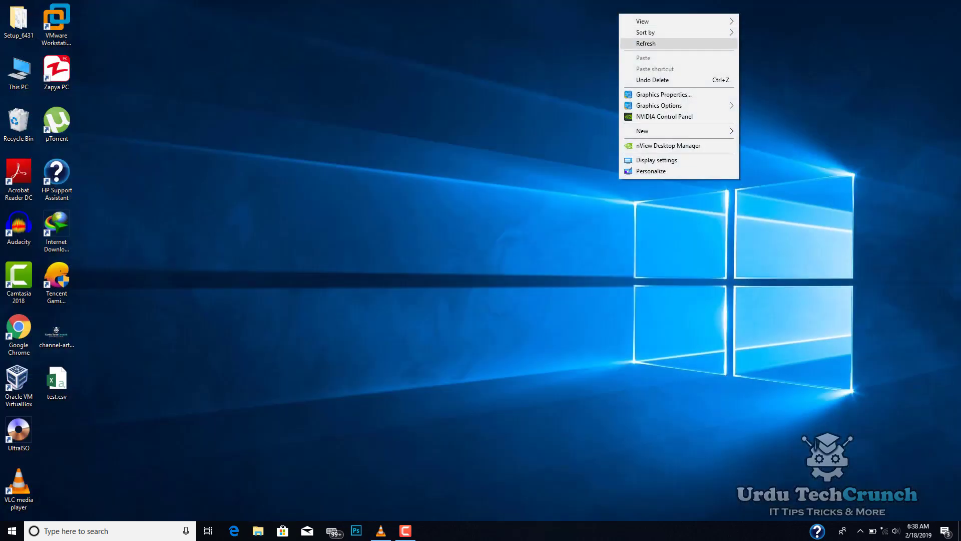
pyautogui.click(646, 43)
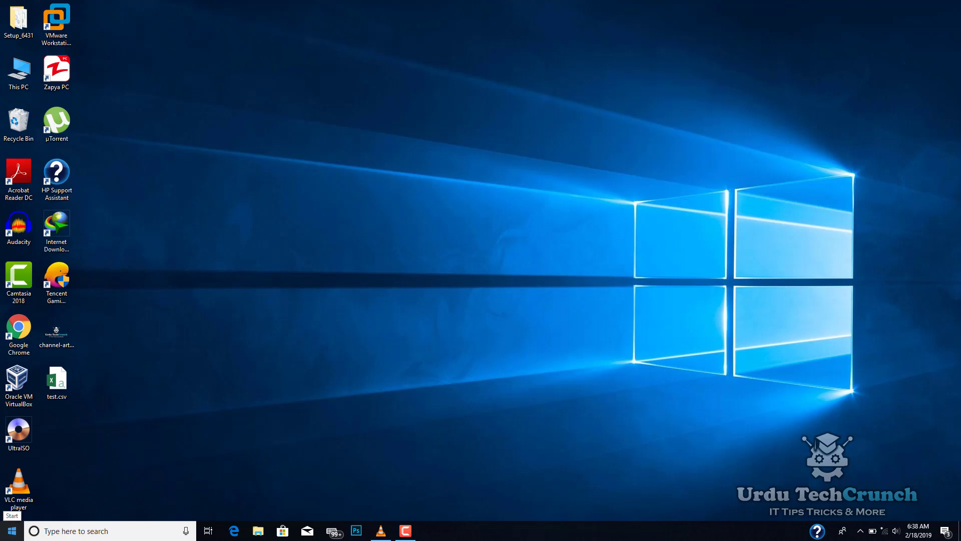
# - Open the Windows Prefetch folder with the Run command prefetch and grant permanent access to it
pyautogui.rightClick(11, 530)
pyautogui.click(20, 491)
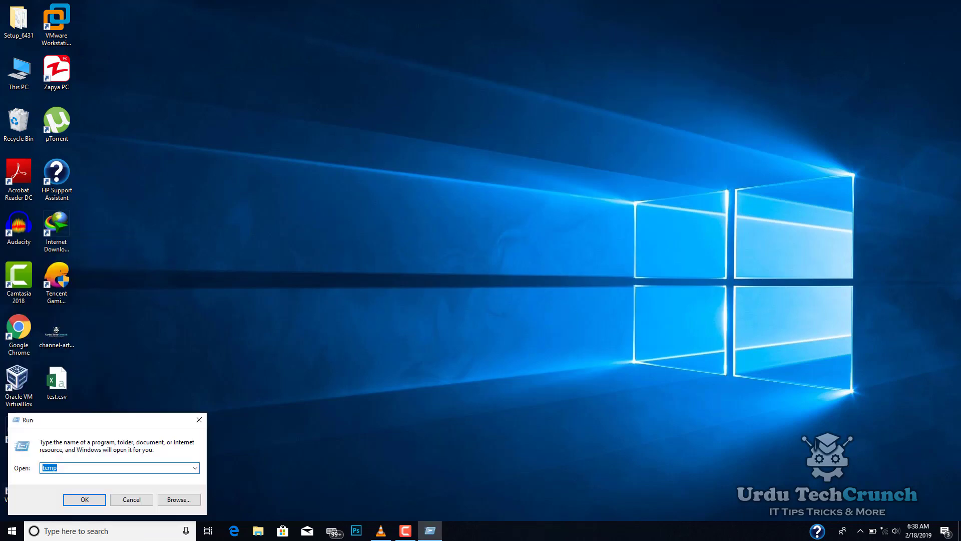
pyautogui.write('prefetch')
pyautogui.press('Return')
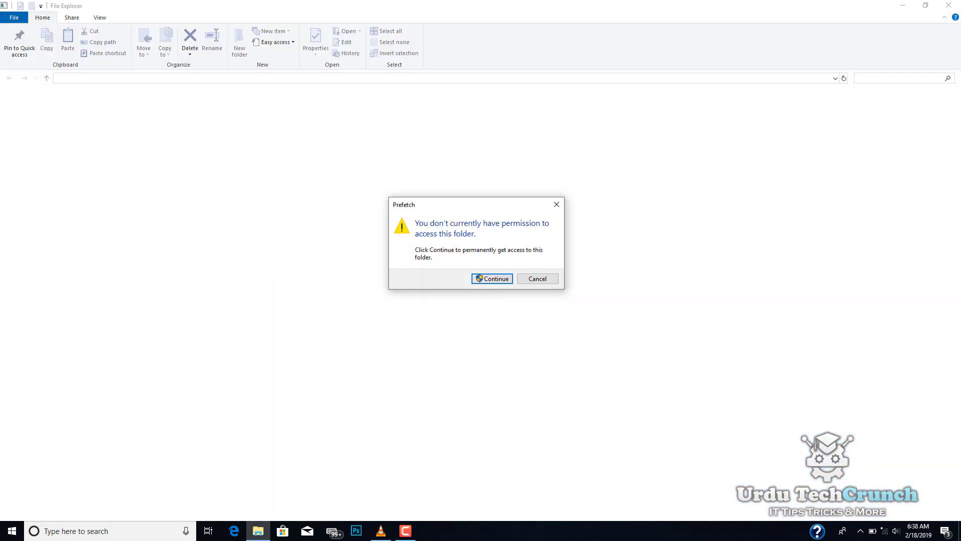
pyautogui.press('Return')
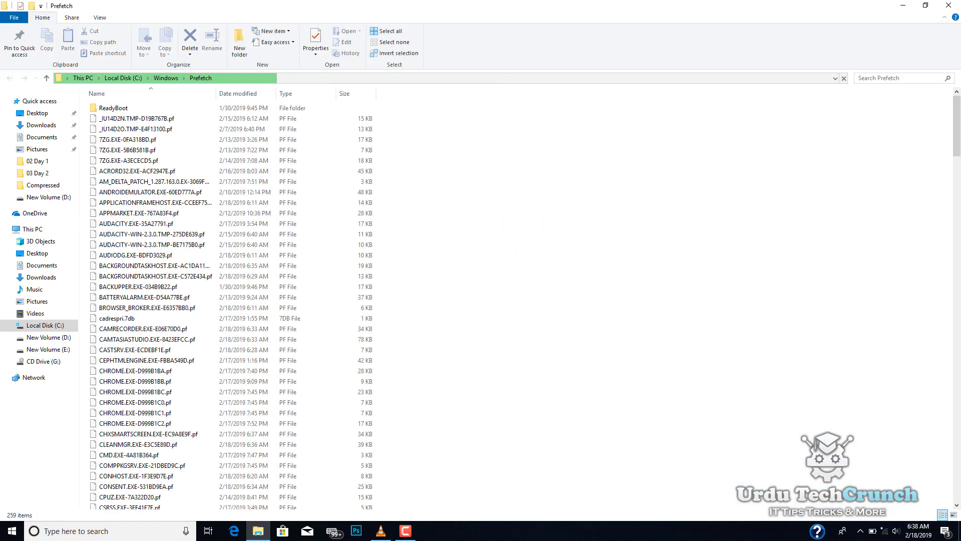
# - Permanently delete everything in the Prefetch folder, skipping the file in use
pyautogui.hotkey('ctrl', 'a')
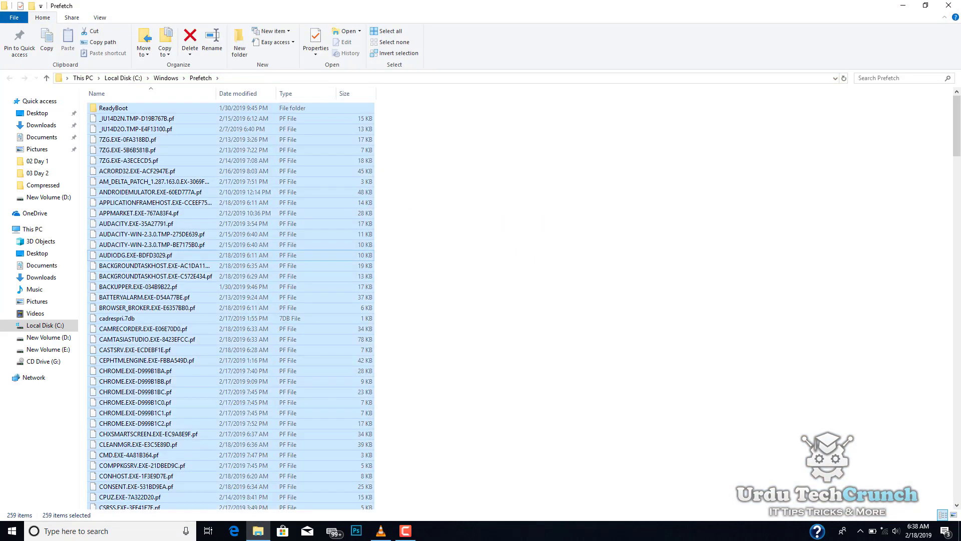
pyautogui.hotkey('shift', 'Delete')
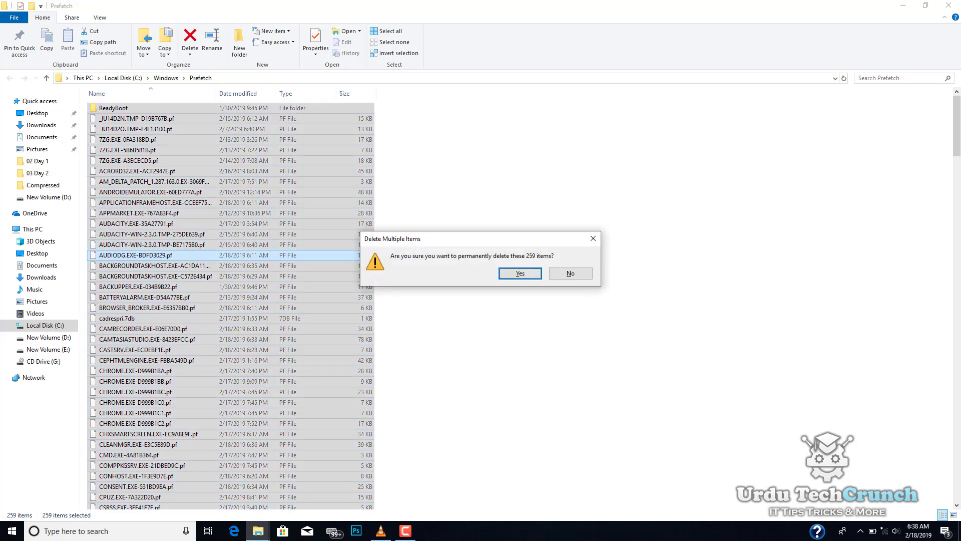
pyautogui.press('Return')
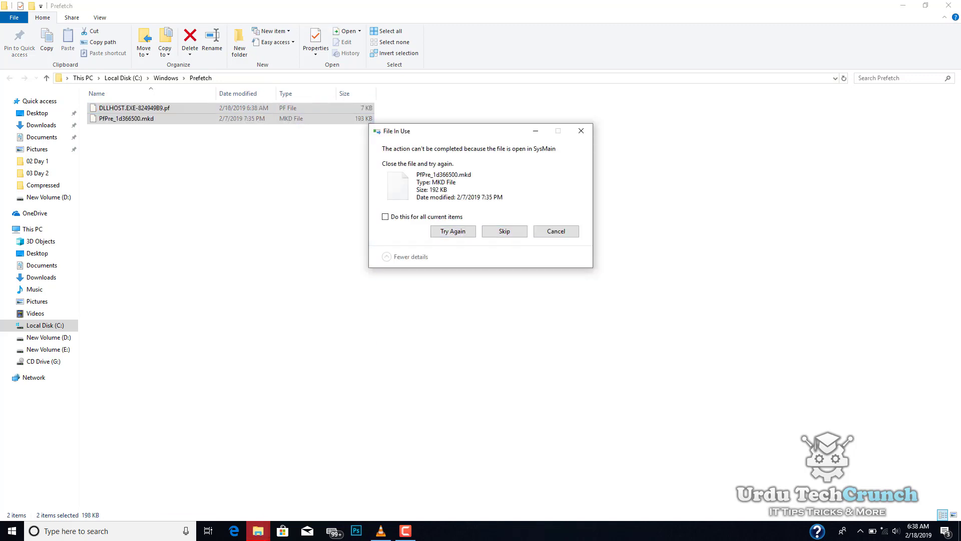
pyautogui.click(505, 231)
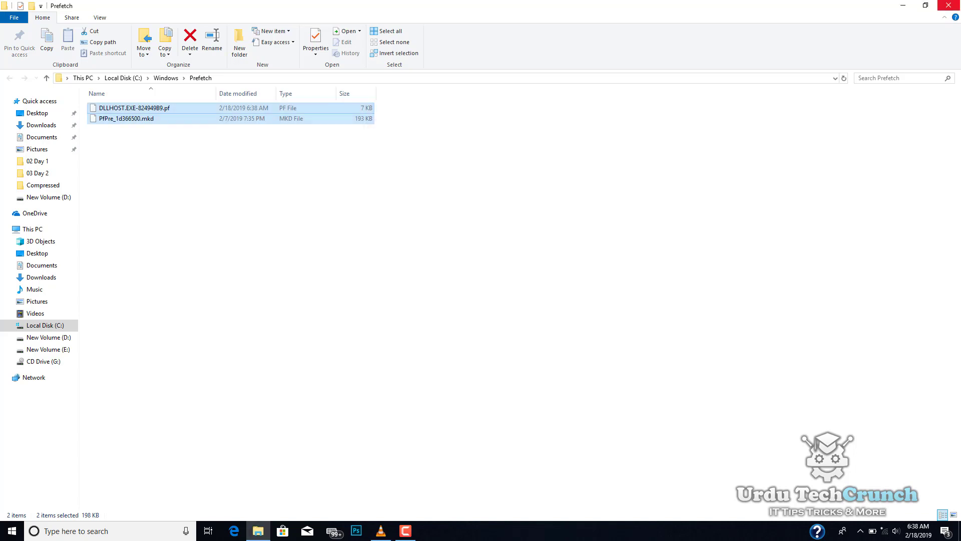
# - Close the Prefetch folder window and refresh the desktop
pyautogui.click(949, 5)
pyautogui.rightClick(519, 117)
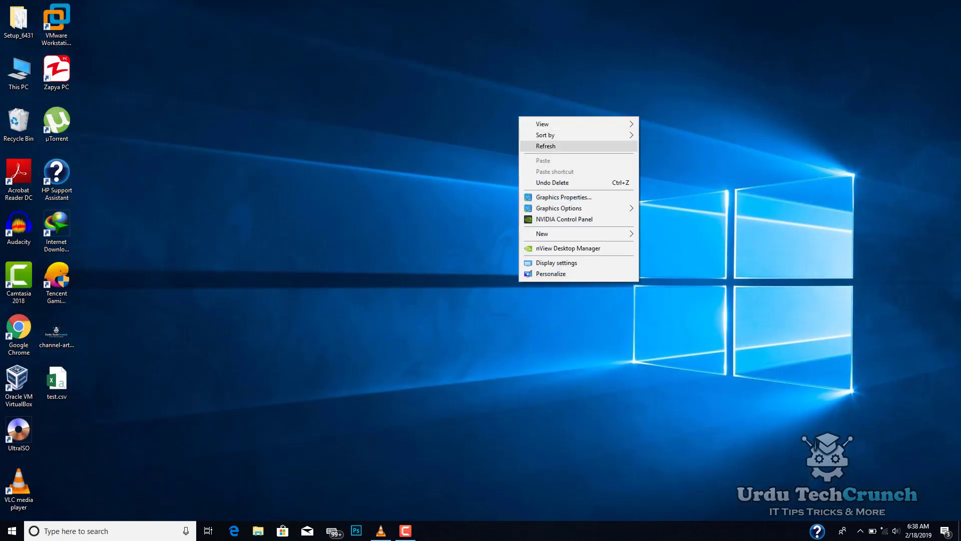
pyautogui.click(546, 146)
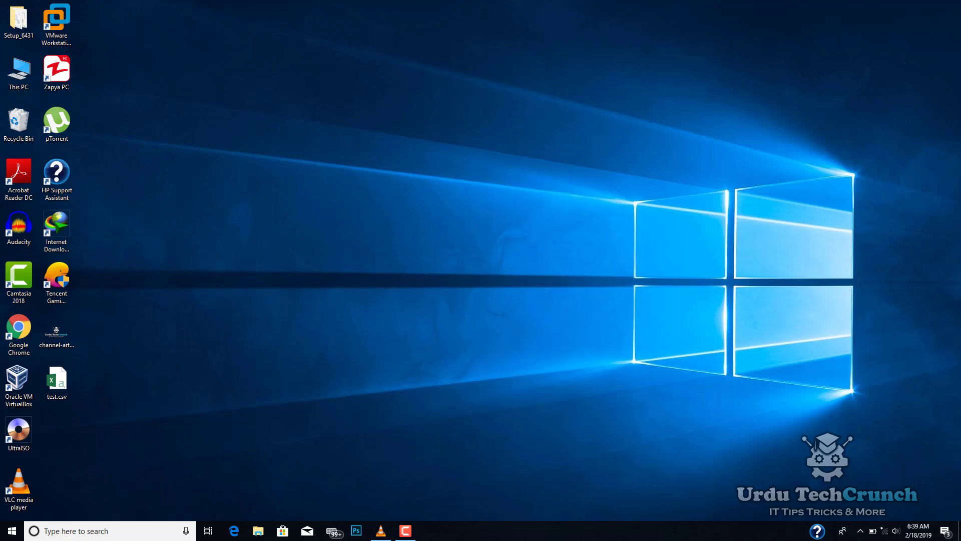
# - Find Registry Editor by searching for "re" and open it
pyautogui.press('super')
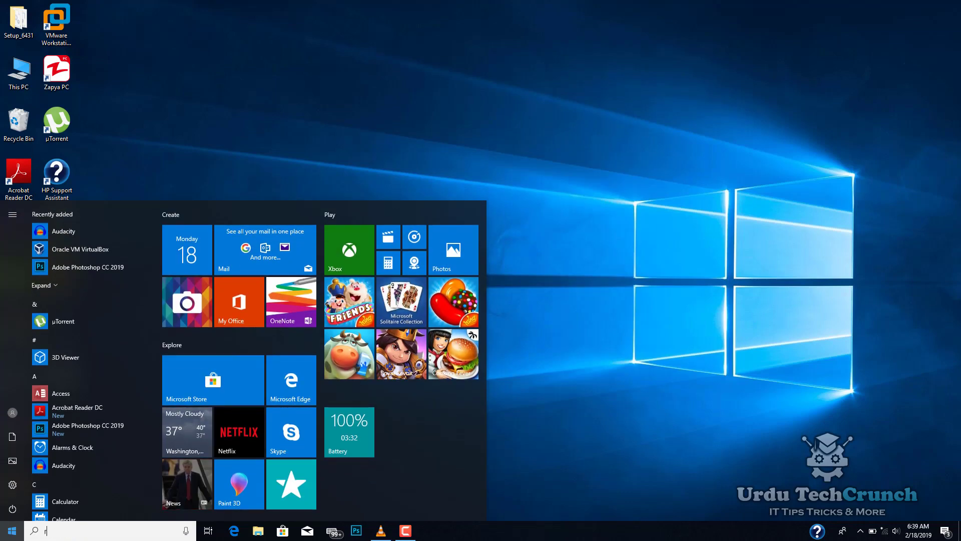
pyautogui.write('re')
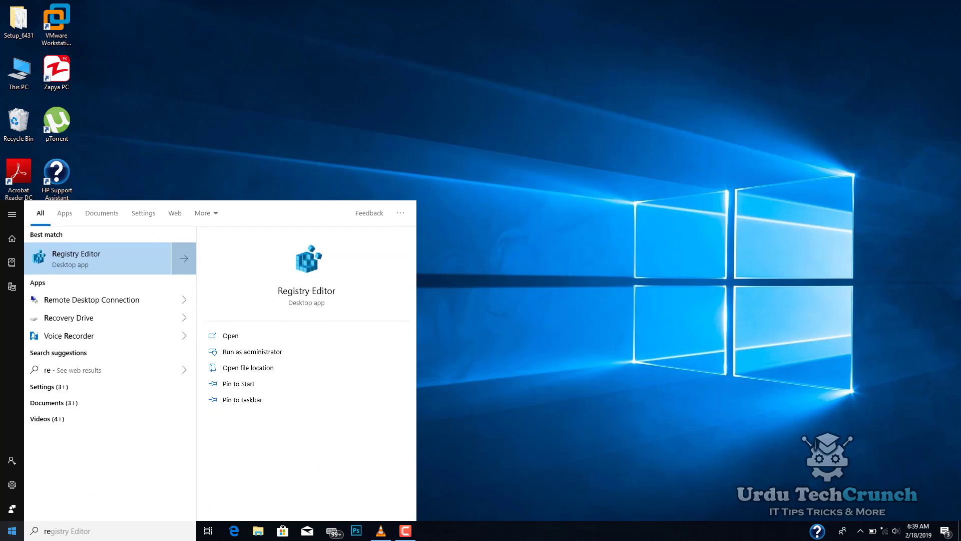
pyautogui.click(85, 258)
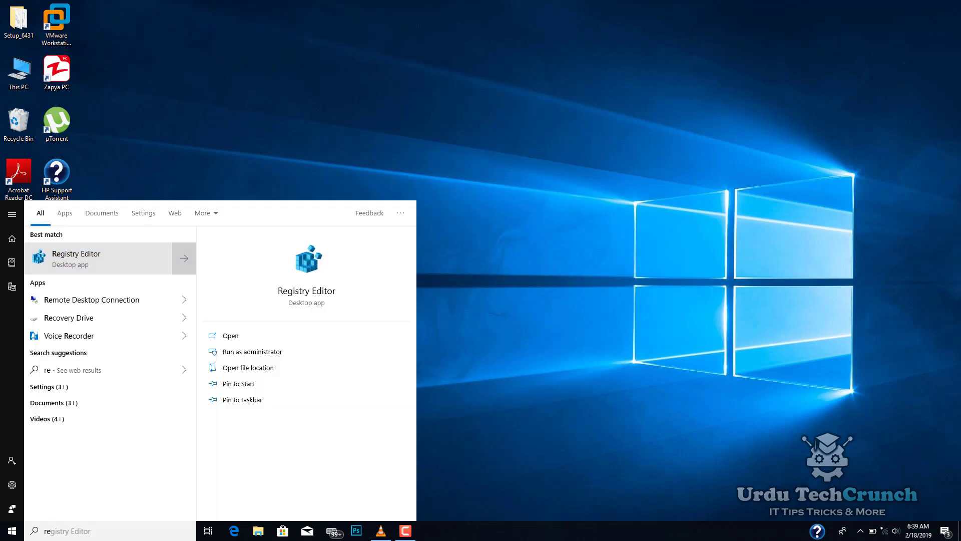
pyautogui.press('Return')
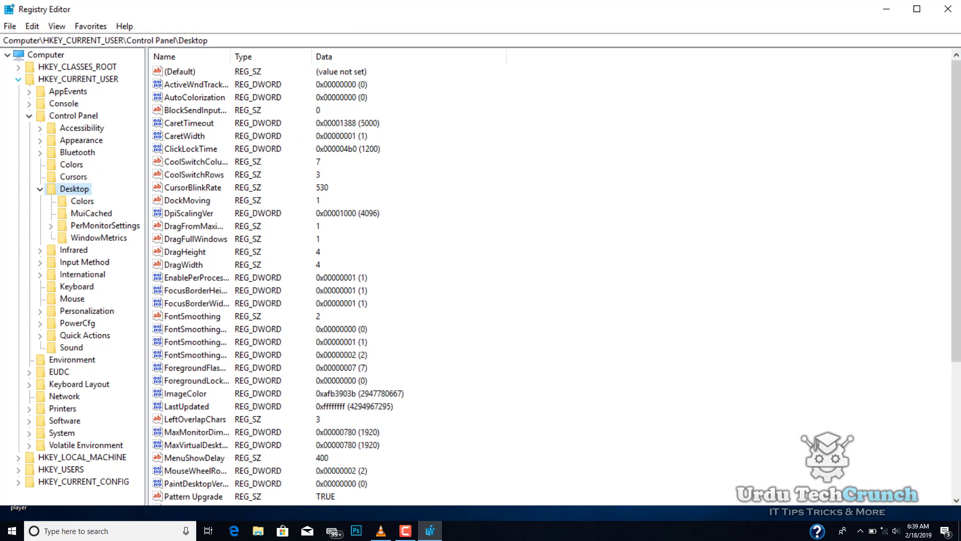
# - Expand HKEY_CURRENT_USER and its Control Panel key, and open the Mouse key
pyautogui.click(18, 80)
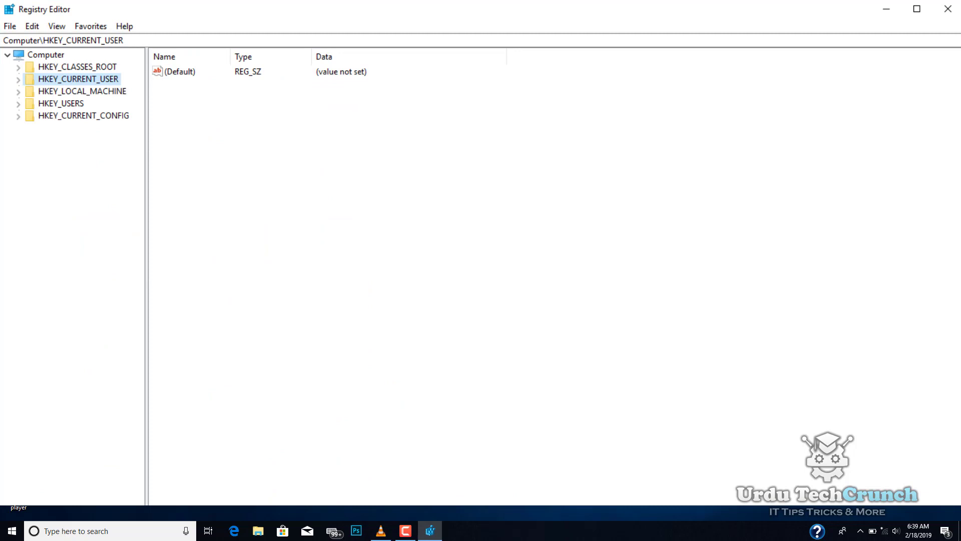
pyautogui.click(19, 80)
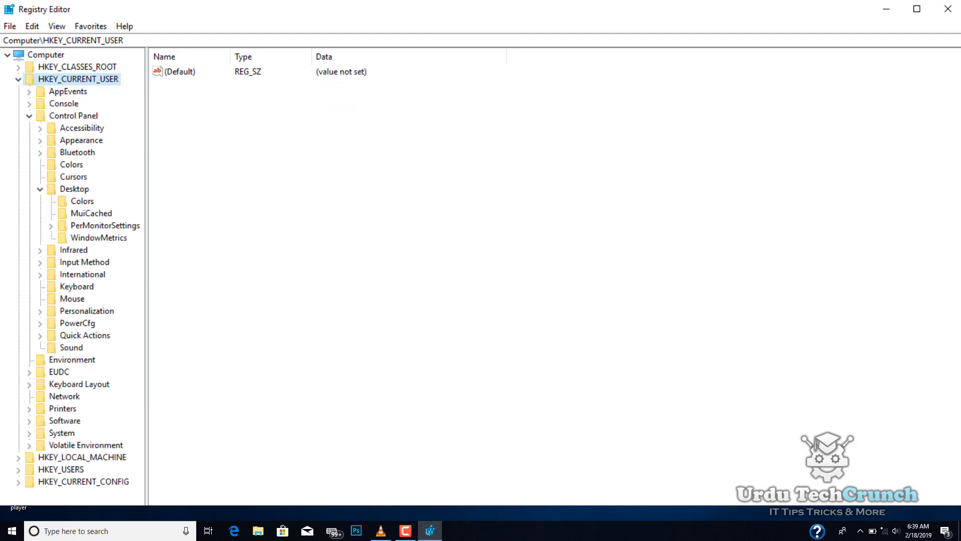
pyautogui.click(40, 189)
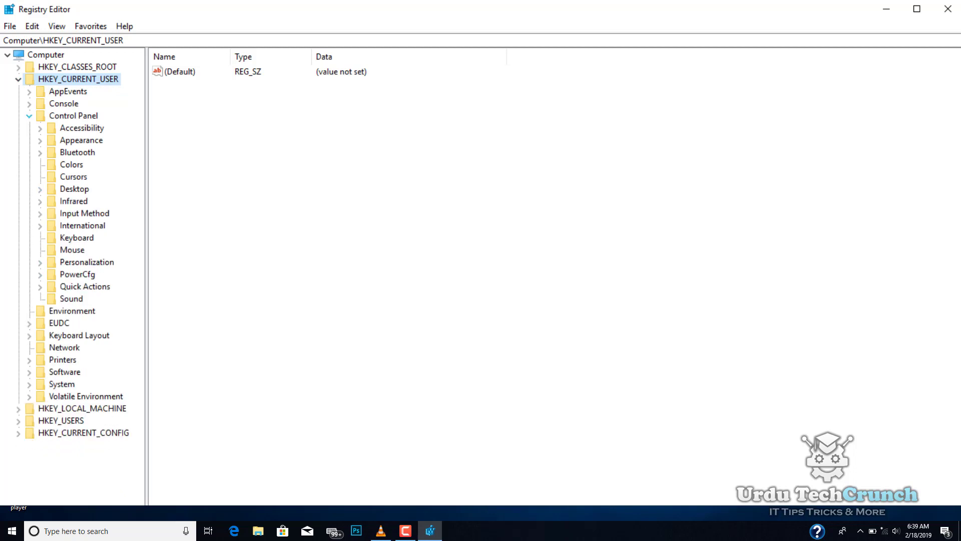
pyautogui.click(29, 116)
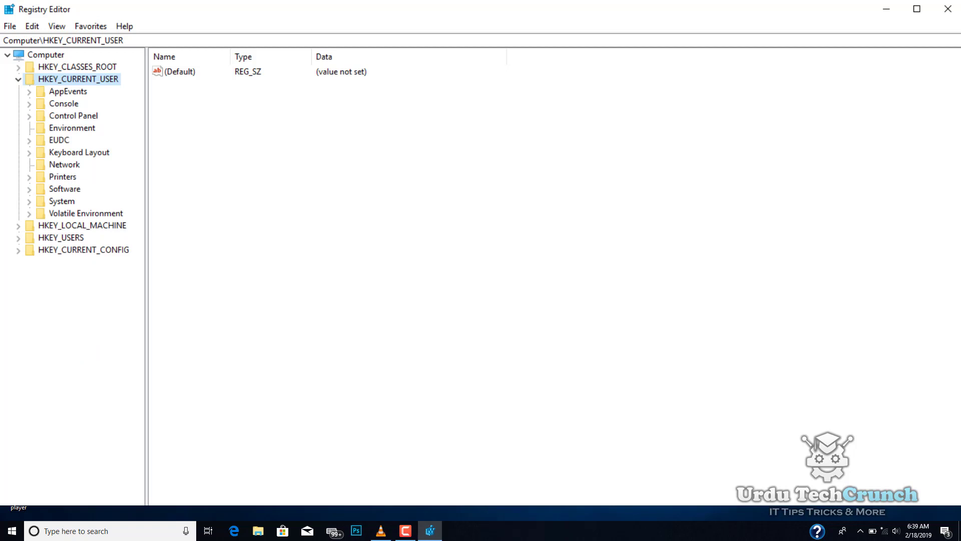
pyautogui.click(29, 116)
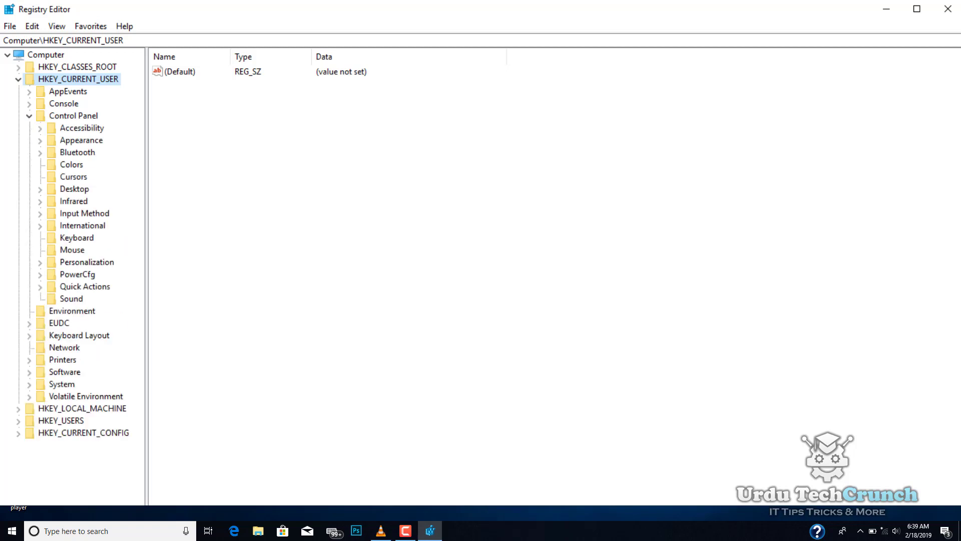
pyautogui.click(72, 250)
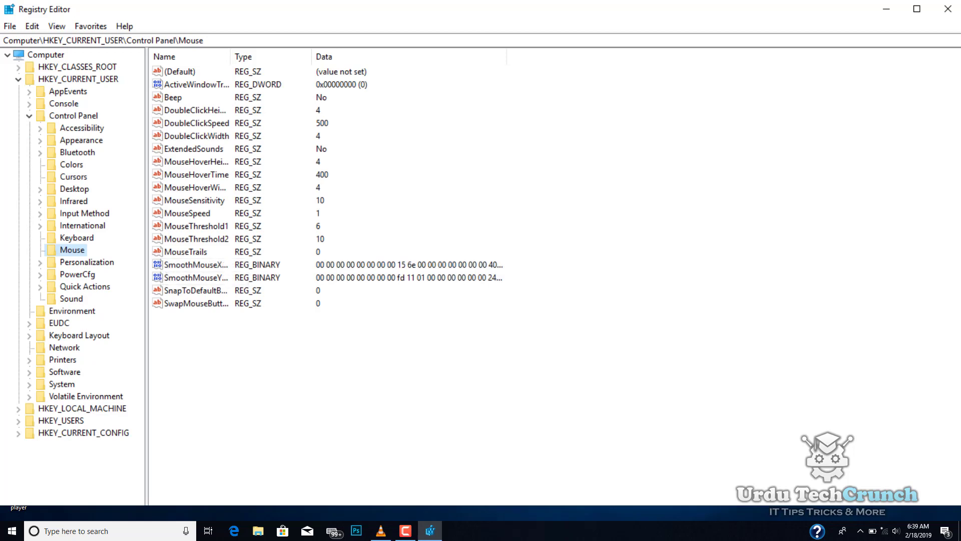
# - Set the value data of MouseHoverTime in the Mouse key to 10
pyautogui.doubleClick(196, 174)
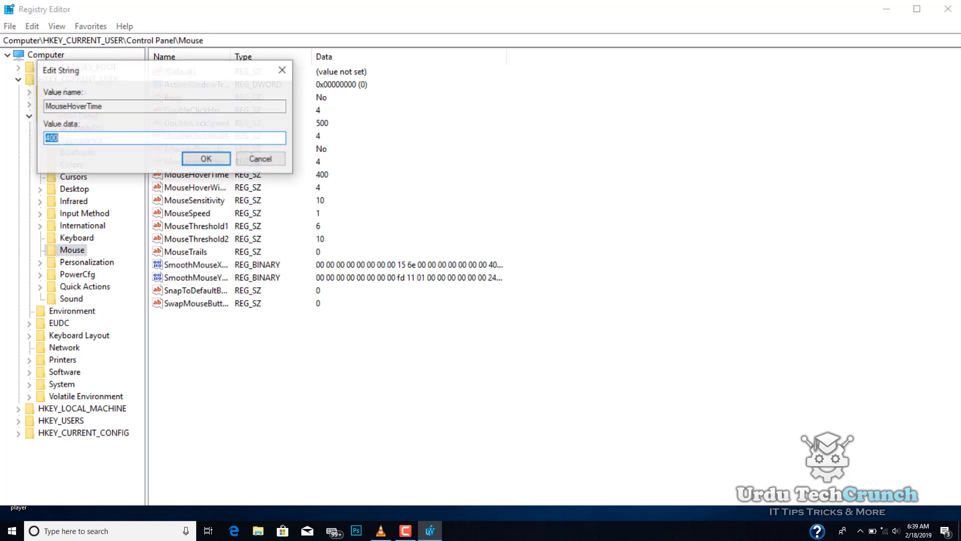
pyautogui.write('10')
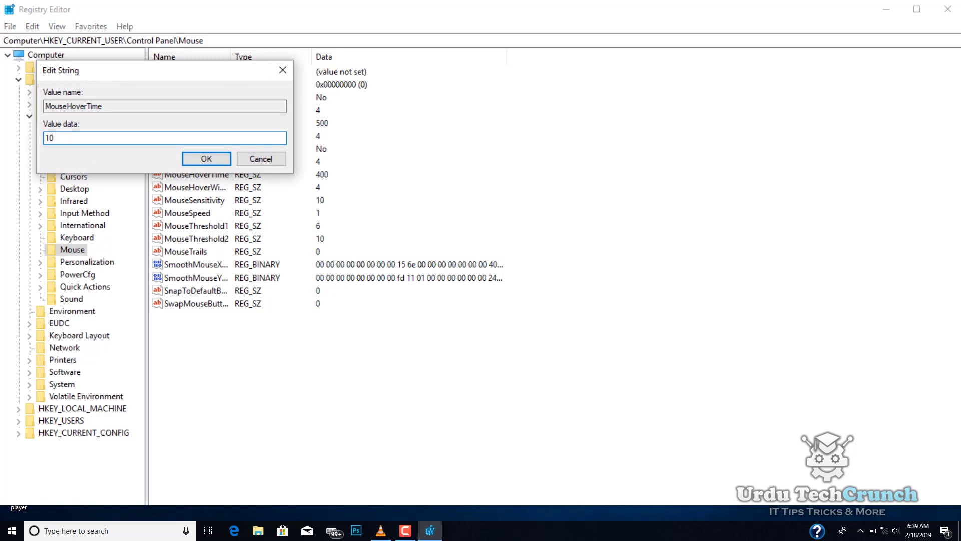
pyautogui.click(207, 159)
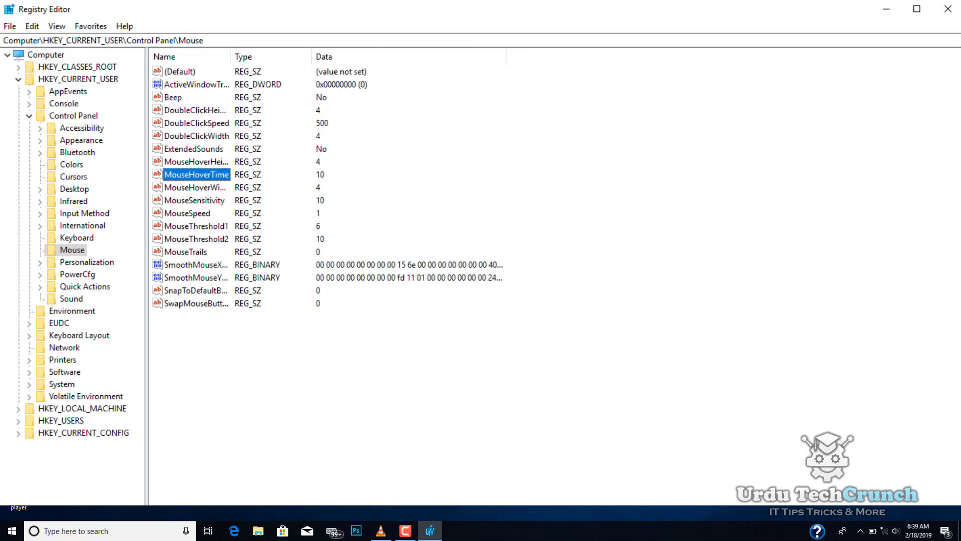
# - Set MenuShowDelay in the Control Panel\Desktop key to 10 and close Registry Editor
pyautogui.click(75, 189)
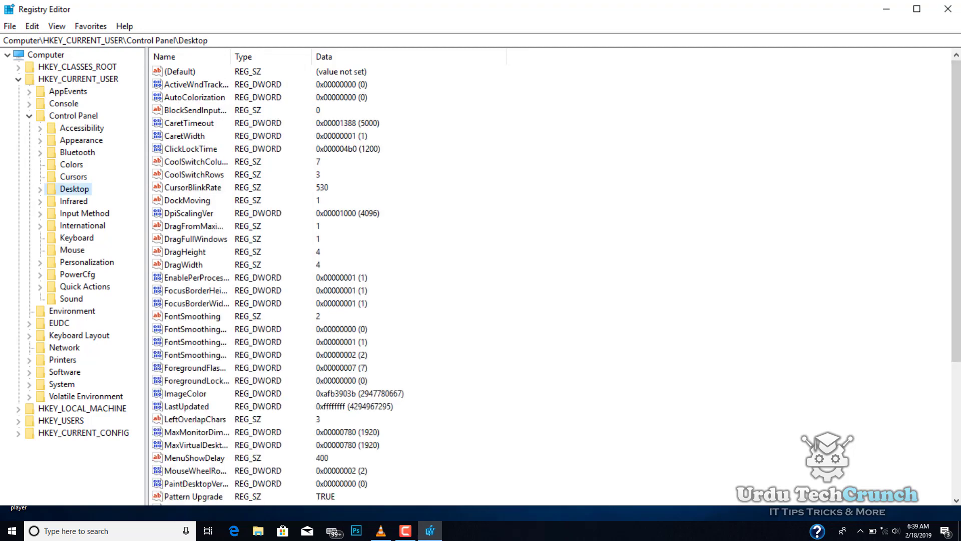
pyautogui.moveTo(956, 200); pyautogui.dragTo(956, 334)
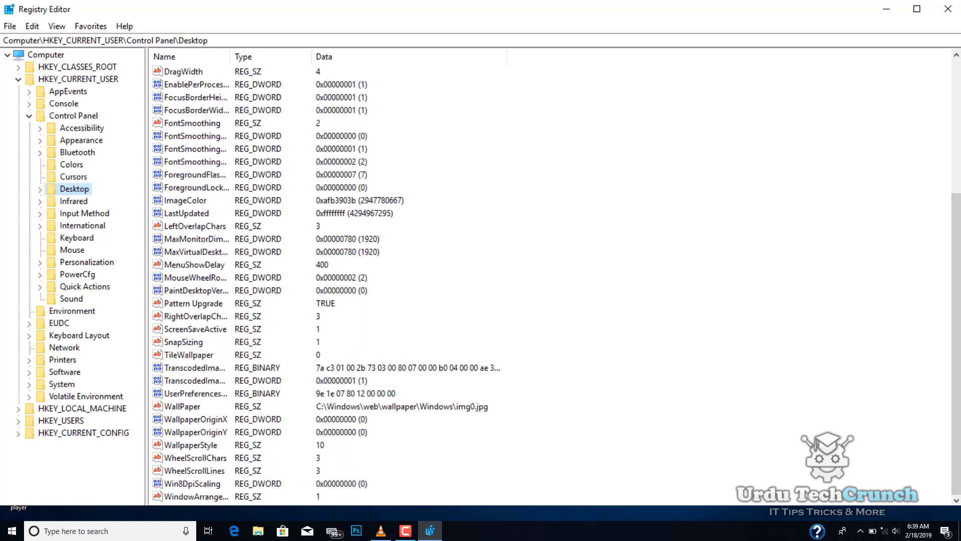
pyautogui.doubleClick(194, 265)
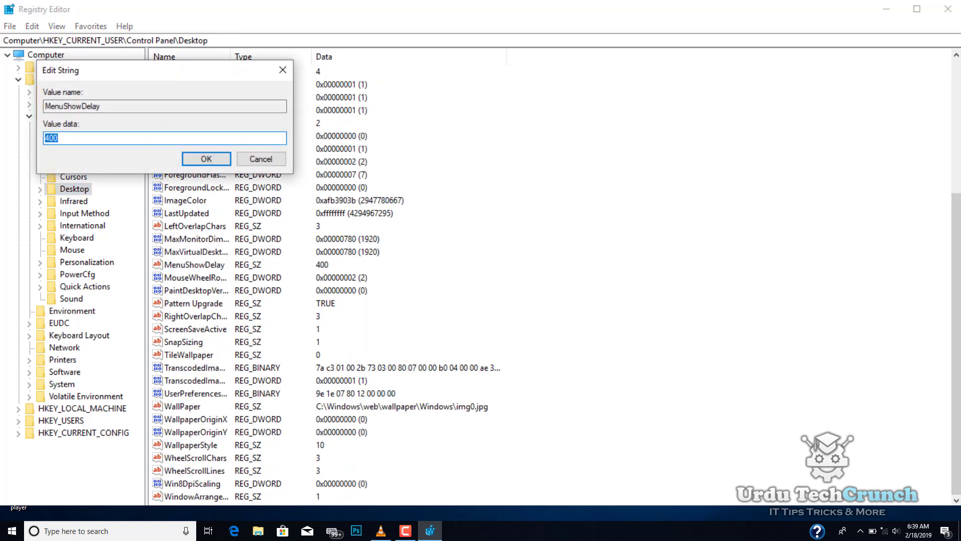
pyautogui.write('10')
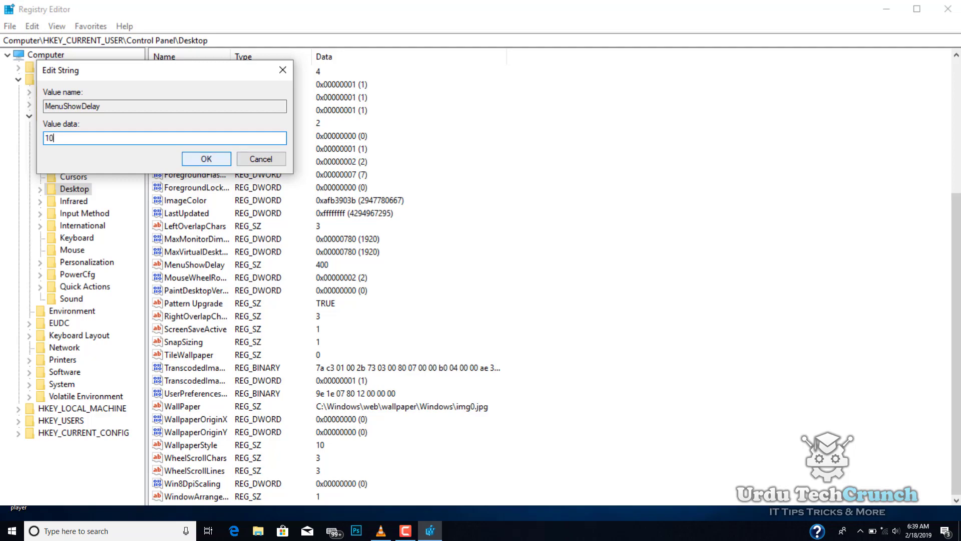
pyautogui.click(206, 159)
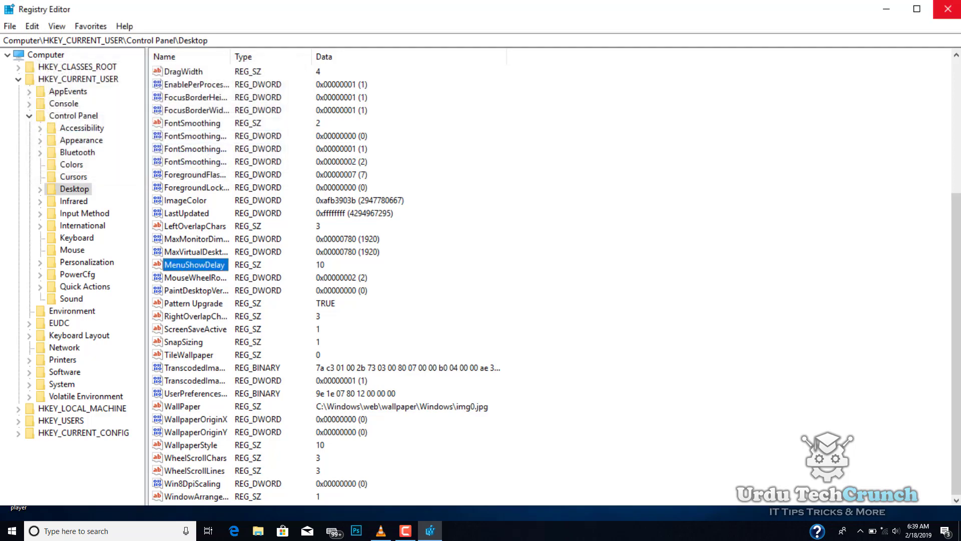
pyautogui.click(948, 8)
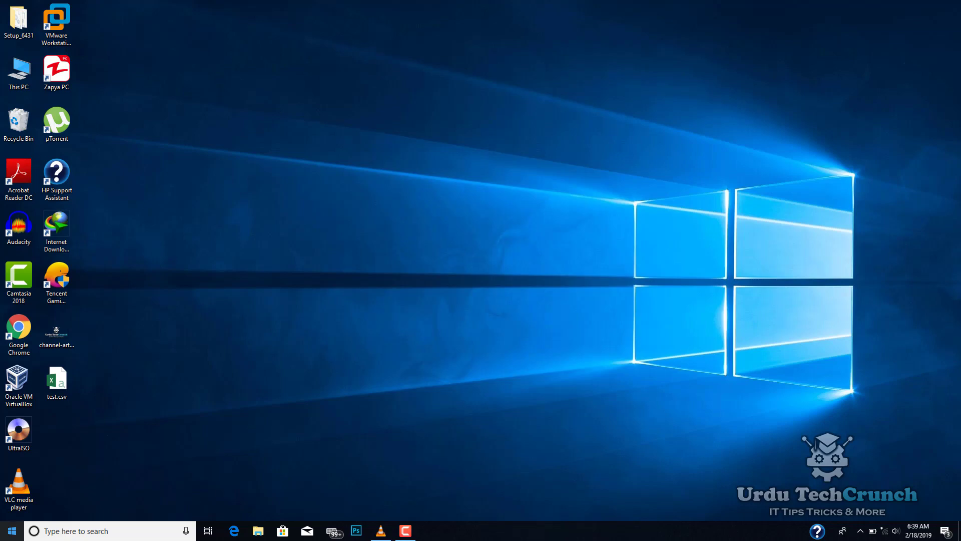
# - Find System Configuration by searching for "msconfig" and open it
pyautogui.click(11, 531)
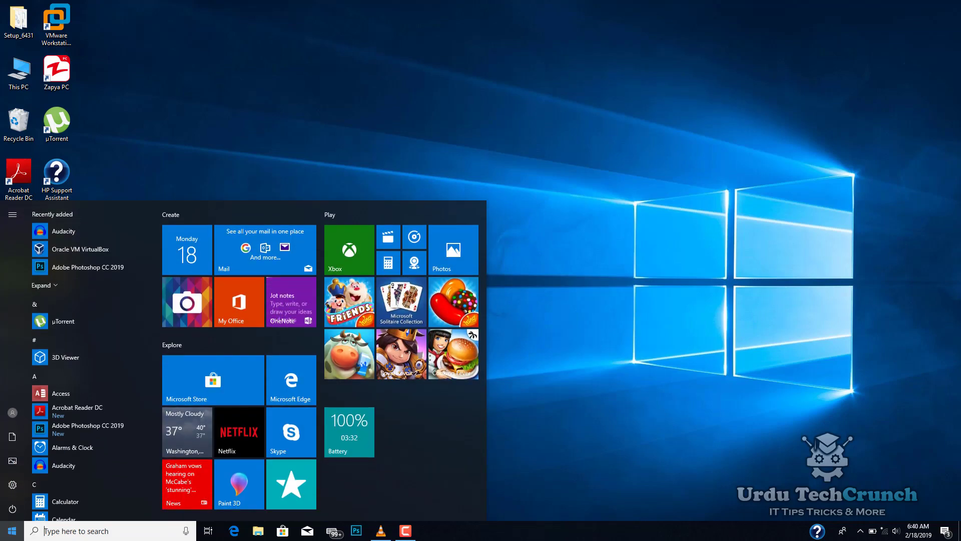
pyautogui.write('msconfig')
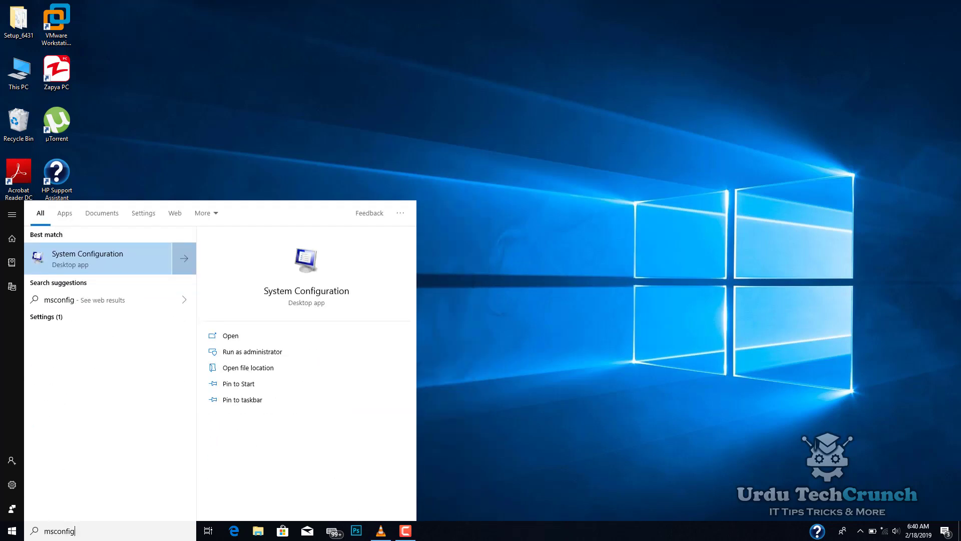
pyautogui.press('Return')
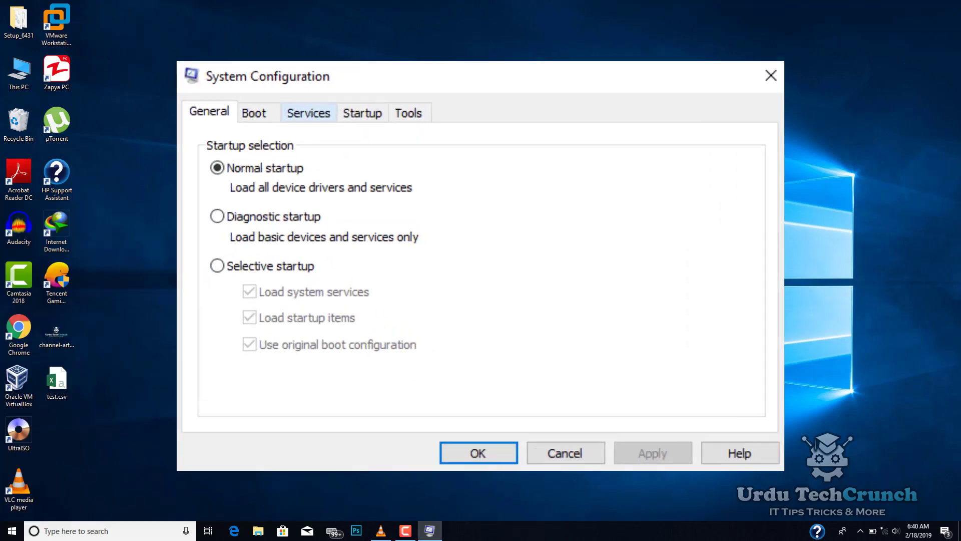
# - Hide all Microsoft services in System Configuration's services list, accept the dialog and refresh the desktop
pyautogui.click(399, 186)
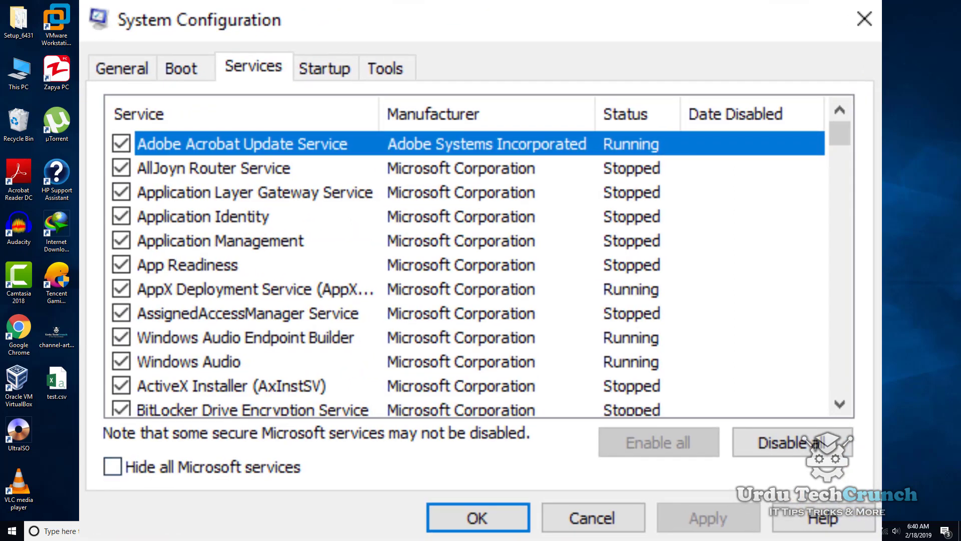
pyautogui.click(113, 467)
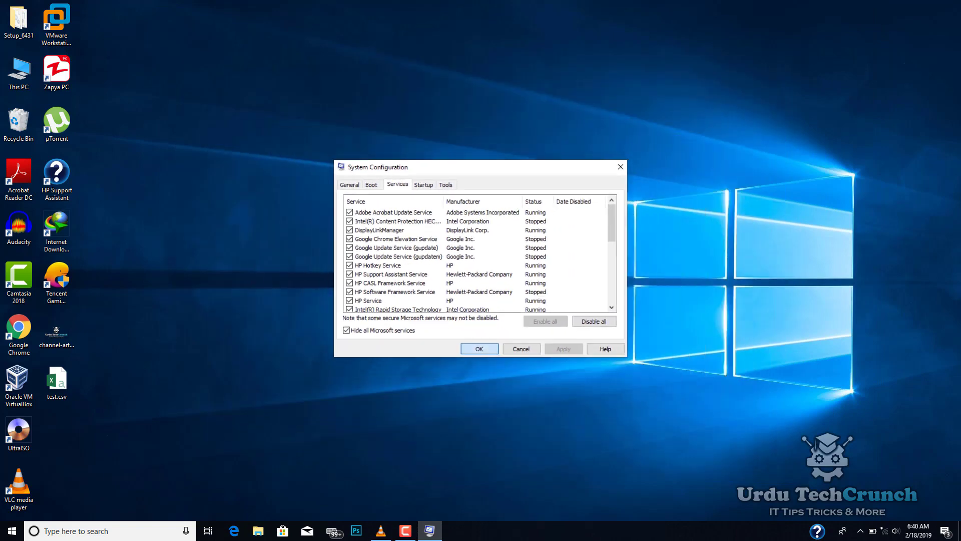
pyautogui.click(479, 462)
pyautogui.rightClick(327, 147)
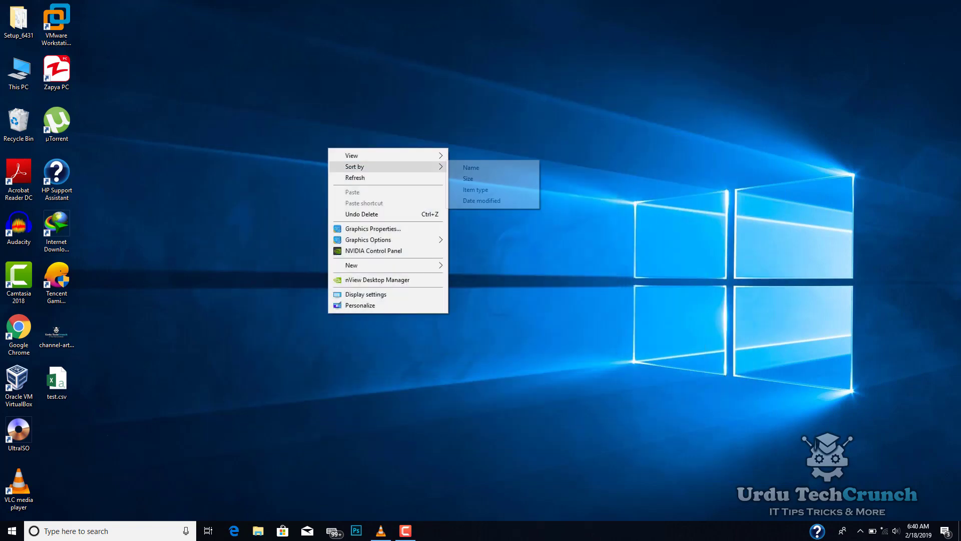
pyautogui.click(350, 178)
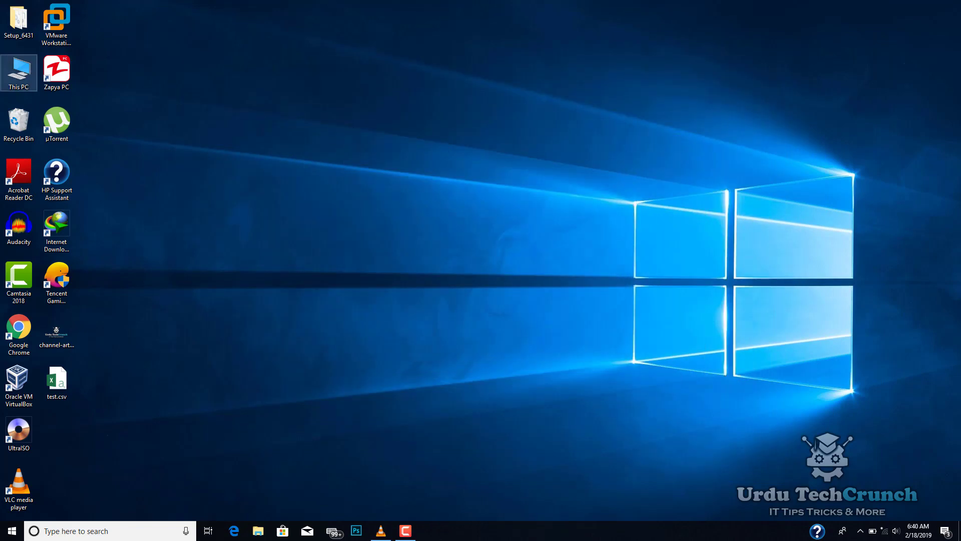
# - Open the Performance Options through the advanced system settings in This PC's properties
pyautogui.rightClick(23, 74)
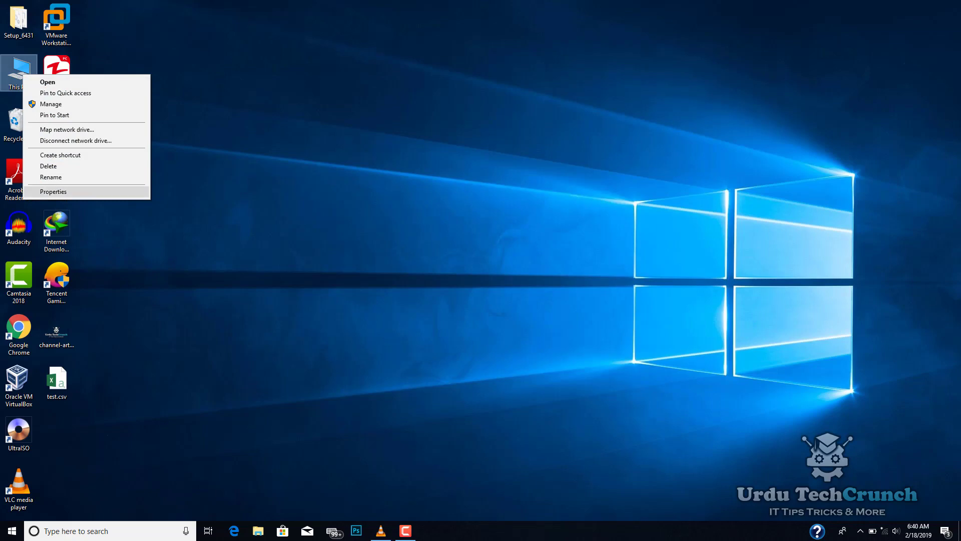
pyautogui.click(54, 191)
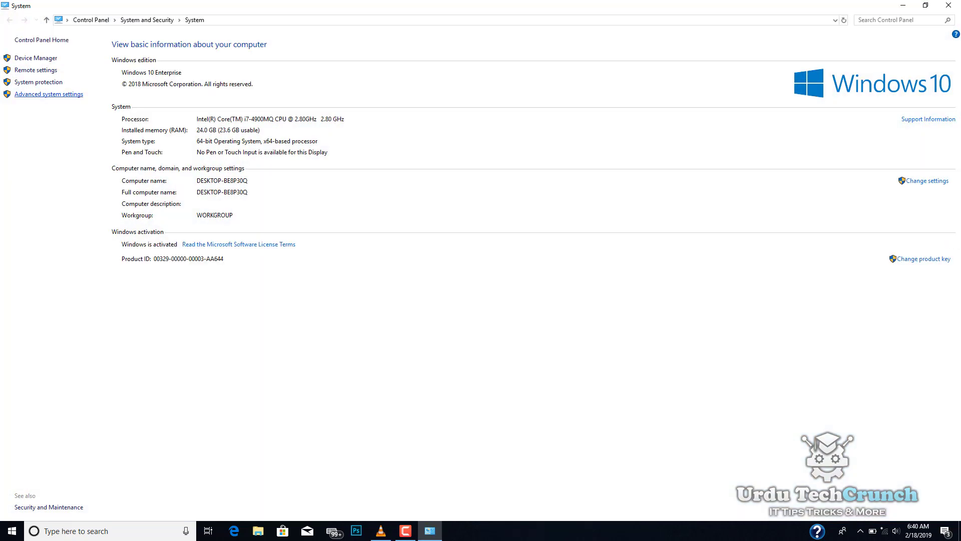
pyautogui.click(48, 94)
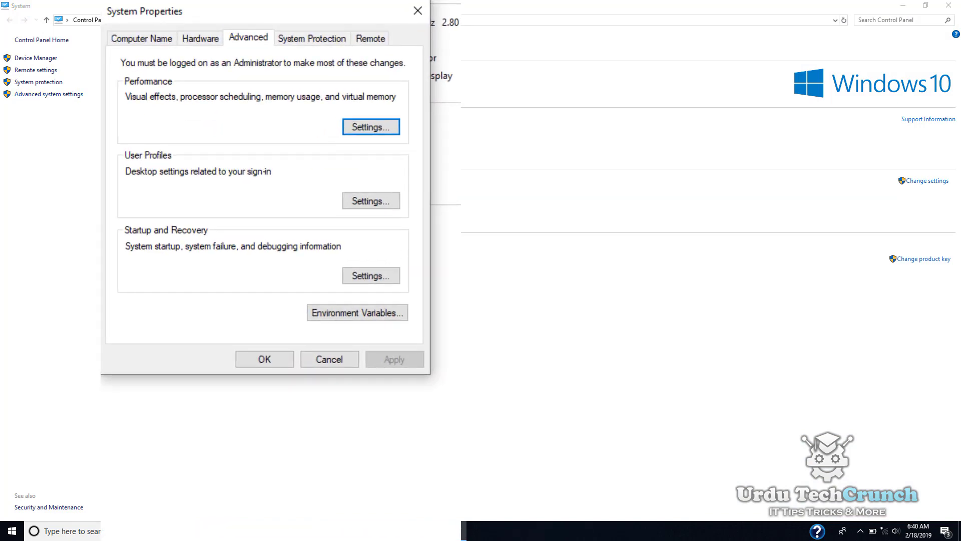
pyautogui.click(371, 127)
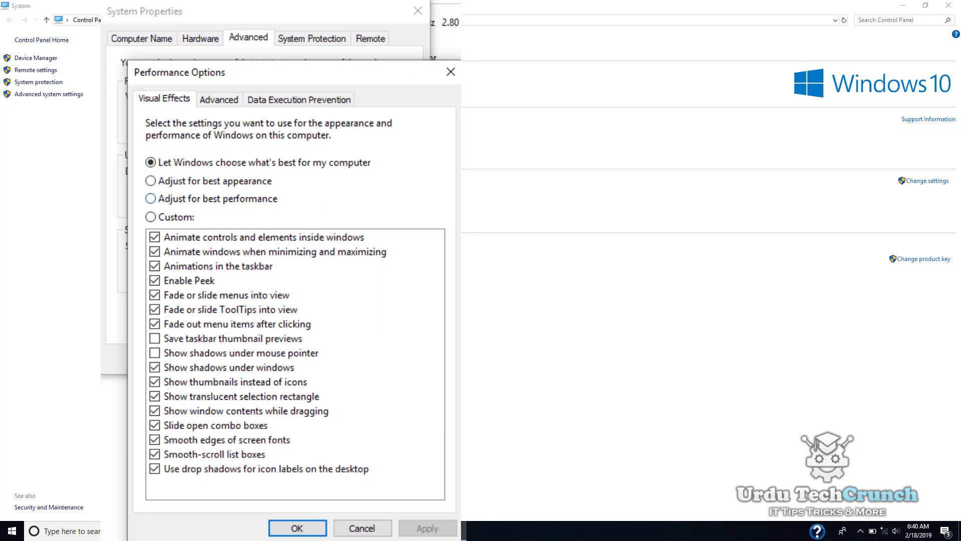
# - Adjust the visual effects for best performance, enable only "Show shadows under mouse pointer", and apply the settings
pyautogui.click(151, 199)
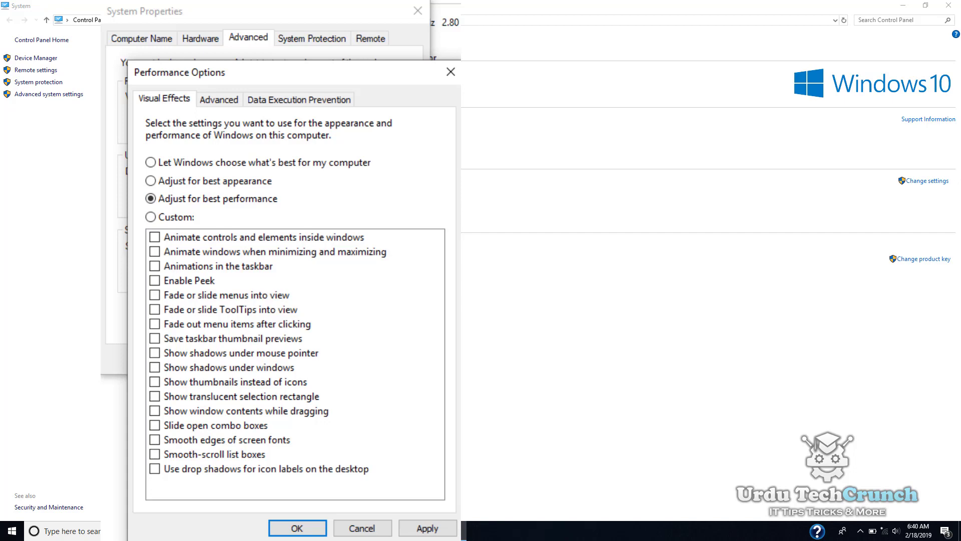
pyautogui.click(154, 353)
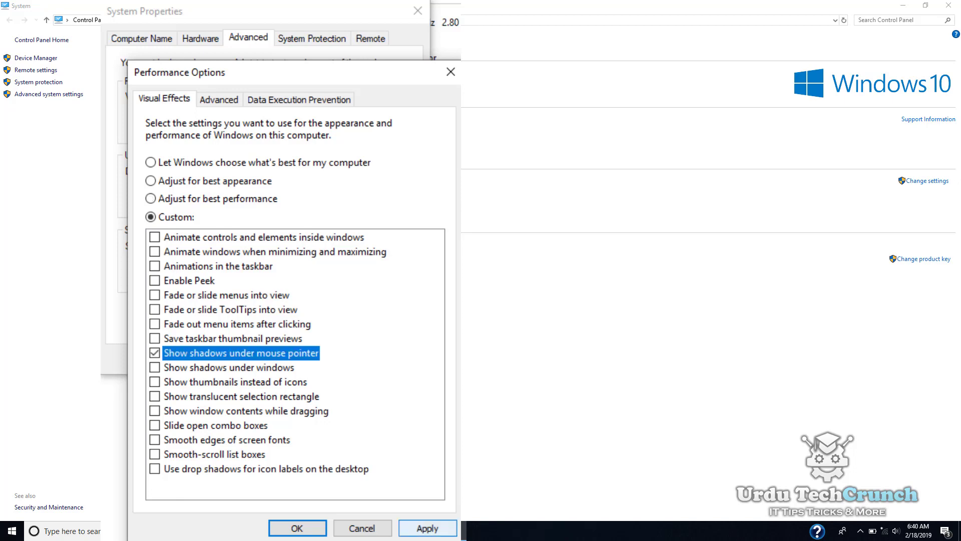
pyautogui.click(428, 528)
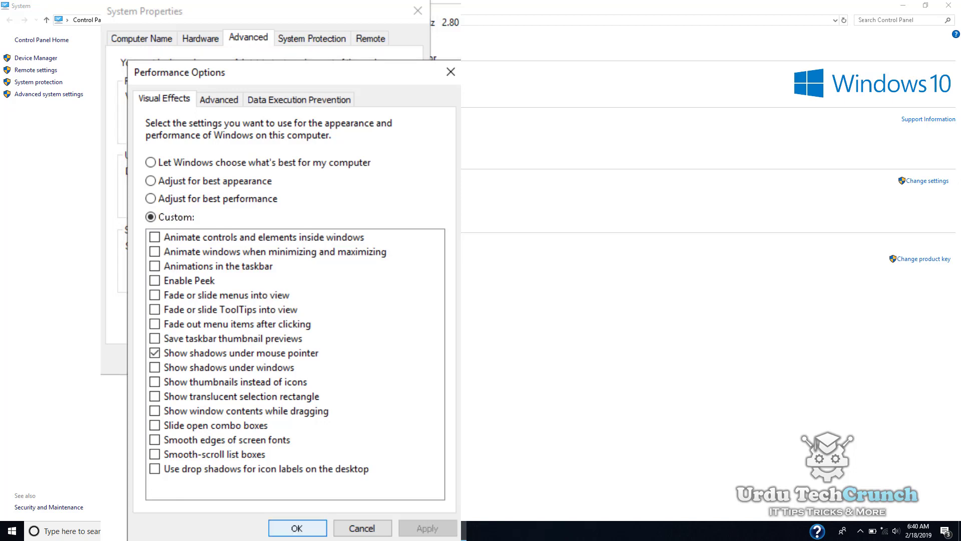
pyautogui.press('Return')
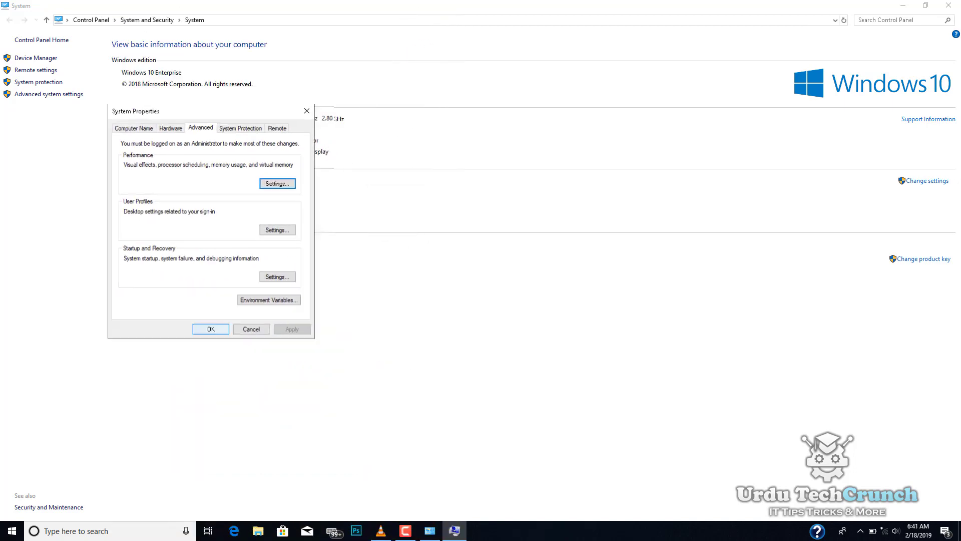
# - Close System Properties and the System window, and refresh the desktop twice
pyautogui.click(265, 359)
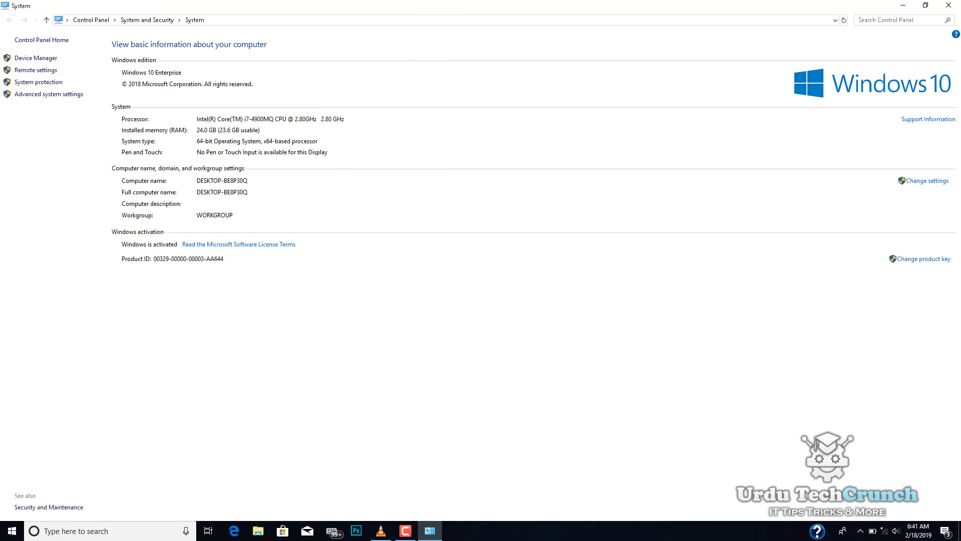
pyautogui.click(949, 5)
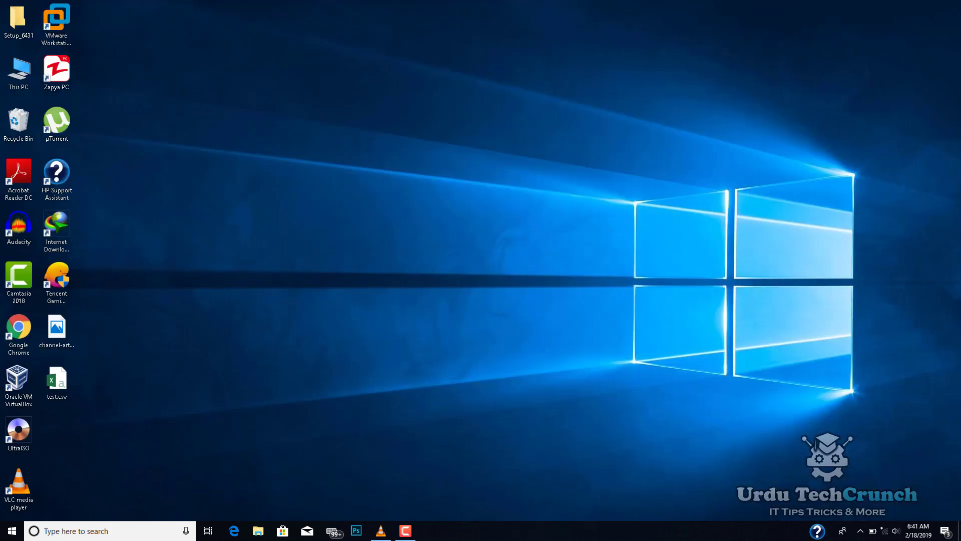
pyautogui.rightClick(547, 154)
pyautogui.click(565, 184)
pyautogui.rightClick(376, 131)
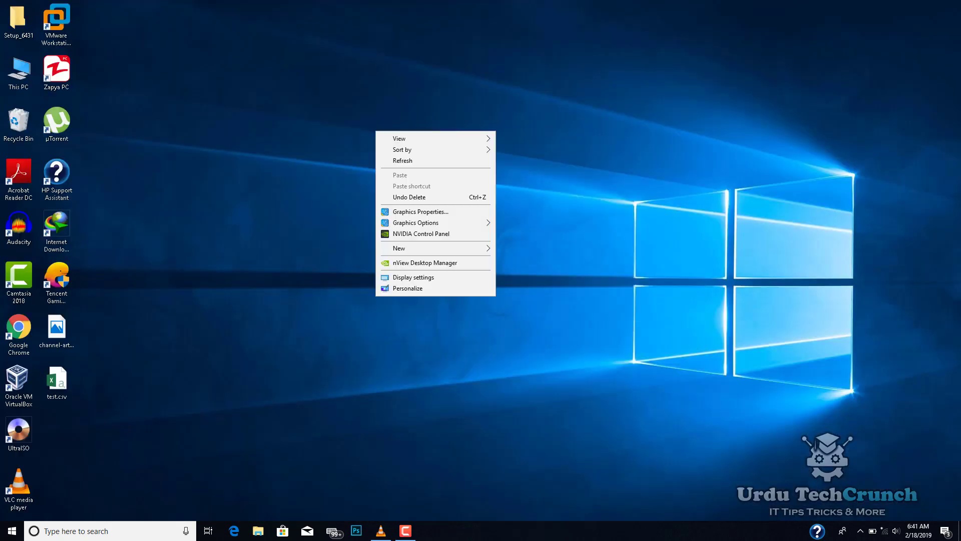
pyautogui.click(403, 161)
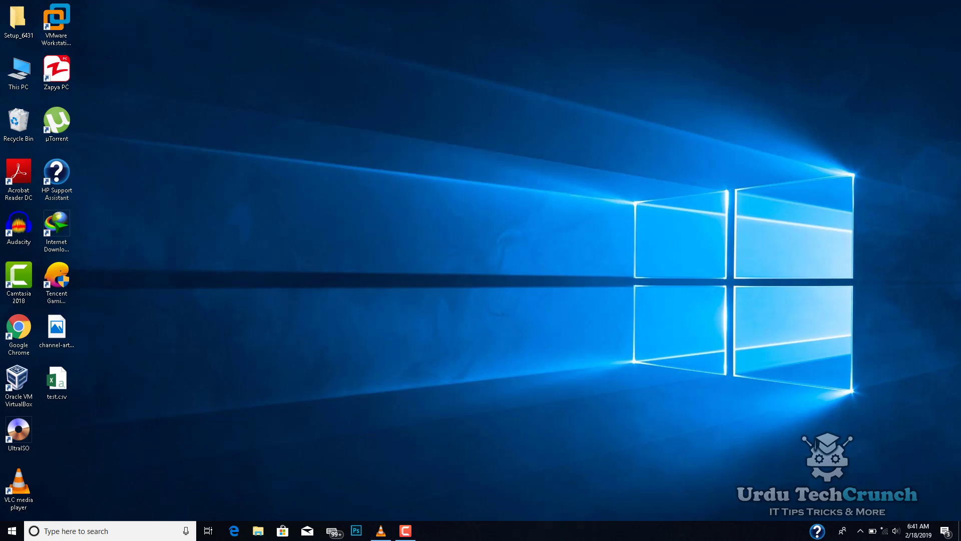